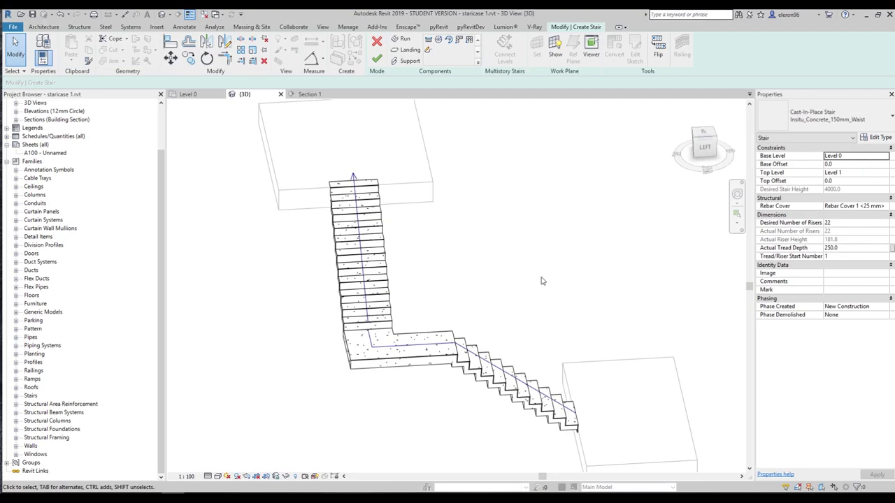
Finish the current stair edit, then reopen the L-shaped concrete stair for component editing
mouse_move(557, 286)
middle_down()
mouse_move(575, 269)
mouse_move(475, 290)
middle_up()
click(376, 59)
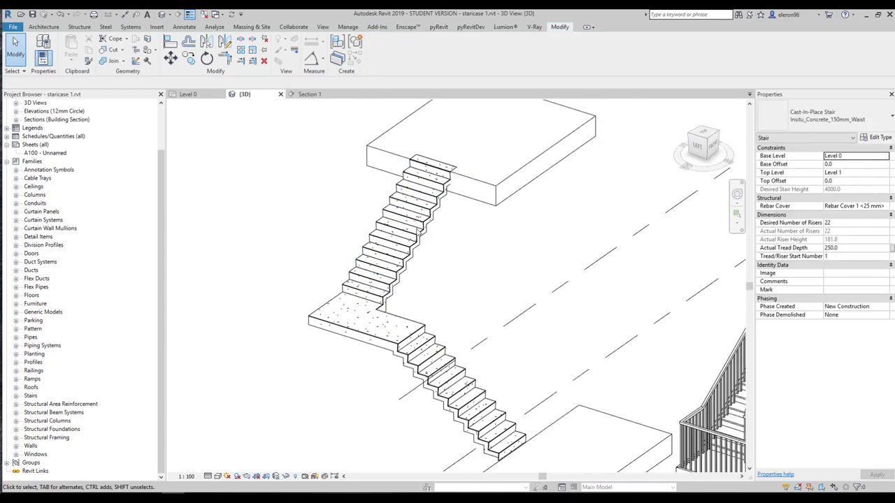
click(425, 235)
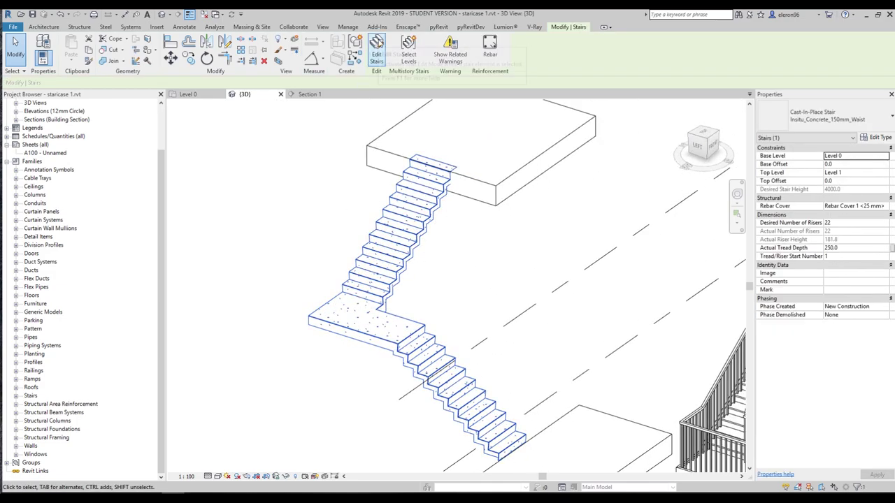
click(382, 49)
Examine the tread profile choices in the type properties of the stair's upper run
shift+middle_drag(356, 289, 435, 279)
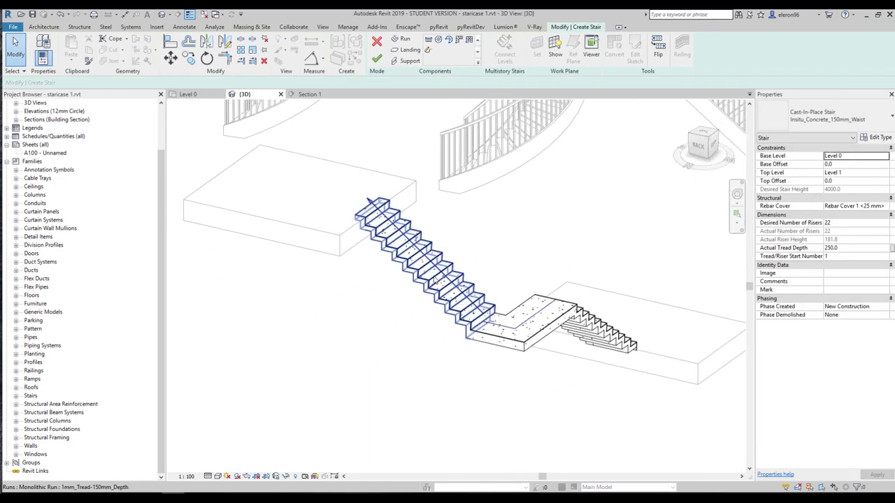
click(435, 280)
scroll(409, 272, up, 2)
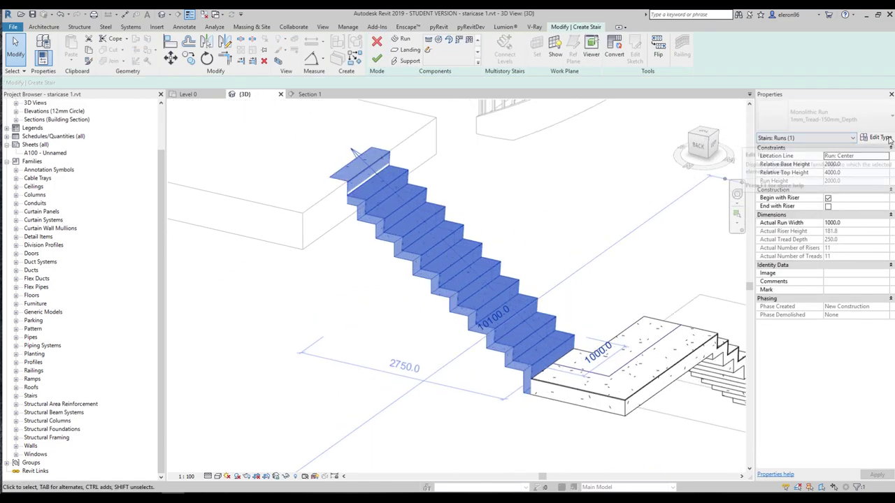
click(889, 138)
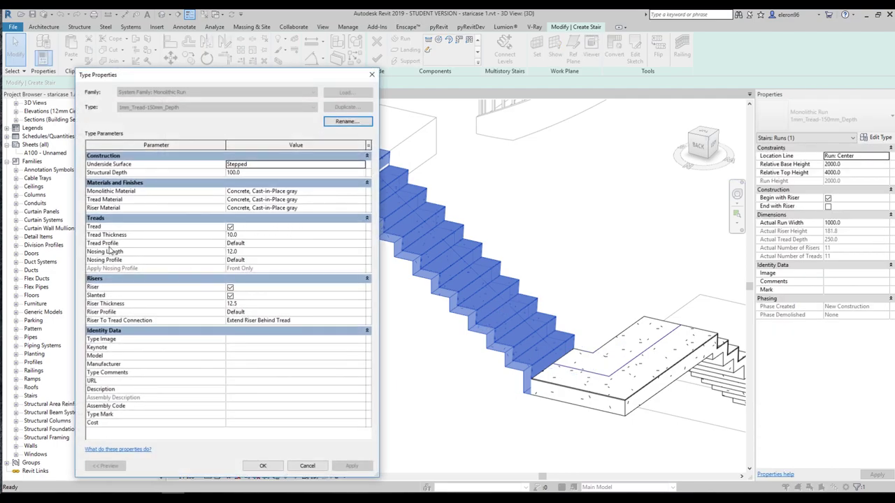
click(361, 244)
scroll(323, 263, down, 5)
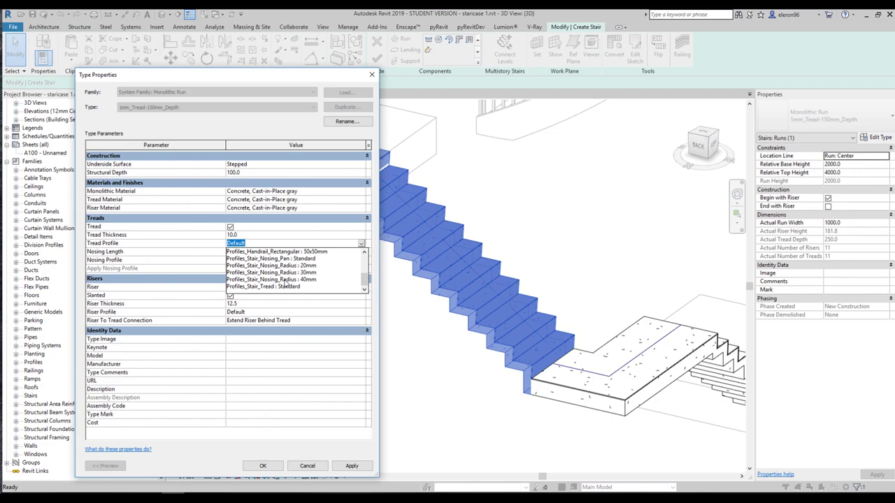
scroll(270, 273, up, 5)
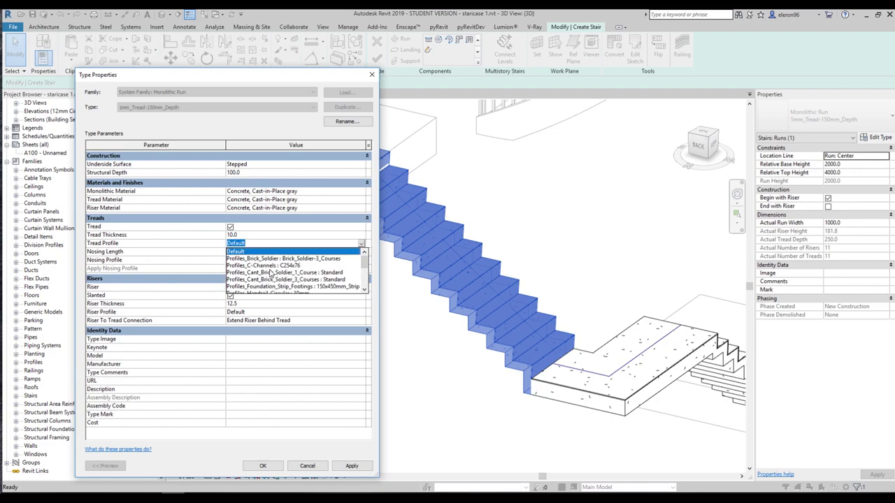
click(371, 75)
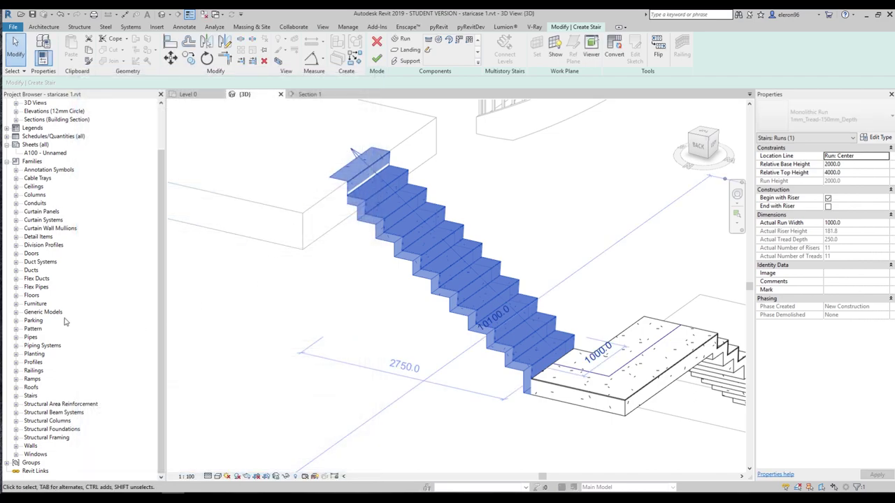
Find the Profiles_Stair_Tread family among the project's profile families and open it for editing
click(16, 395)
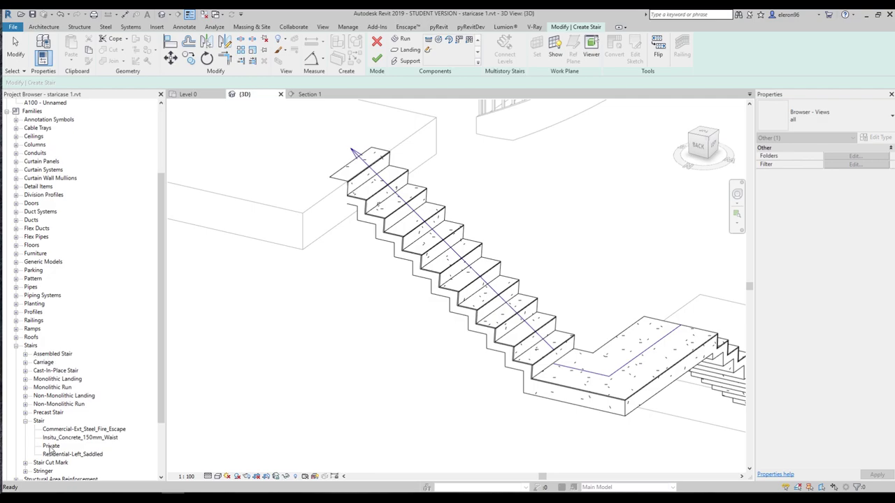
click(16, 347)
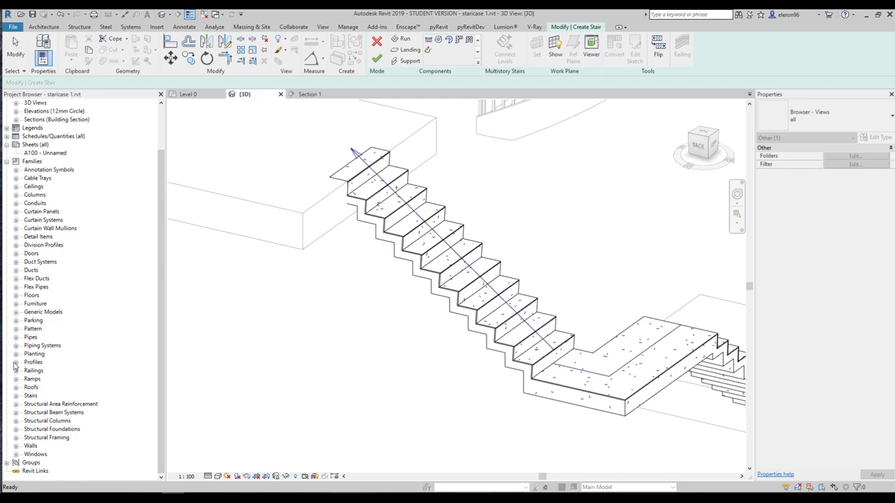
click(16, 363)
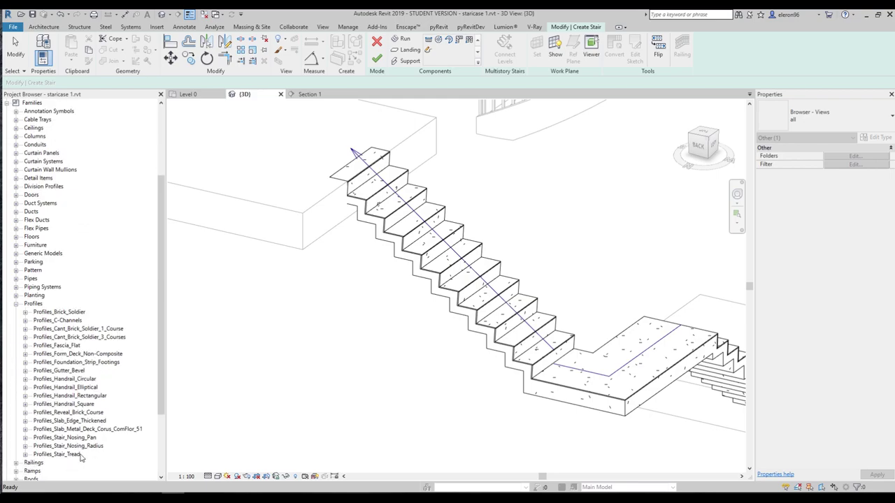
right_click(75, 456)
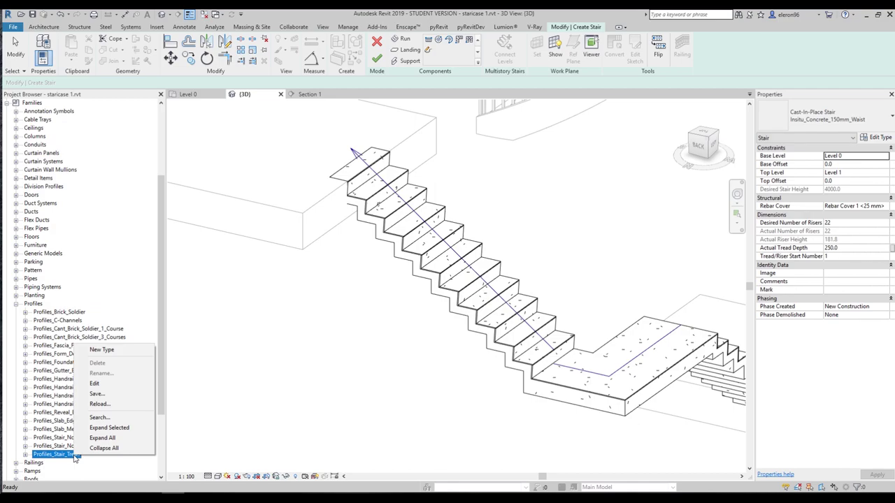
click(102, 384)
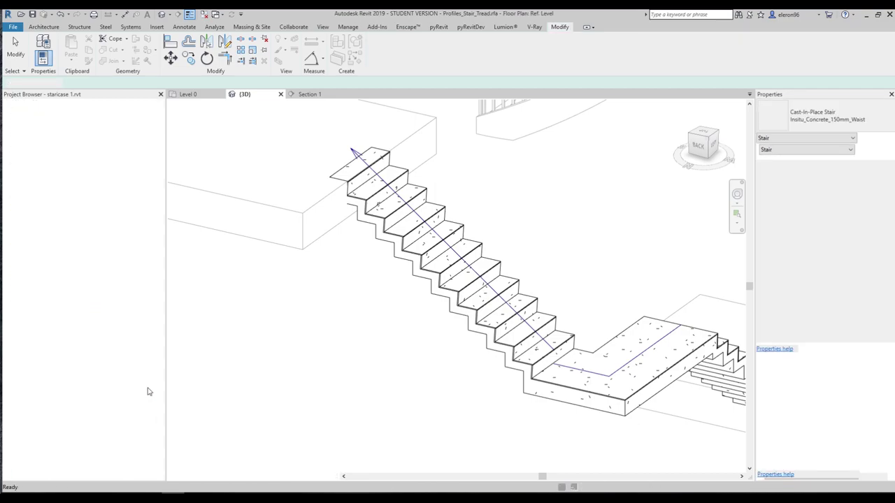
Pull the upper end of the outer nosing line outward to slant it at 135° with a length of 49.5 mm
middle_drag(227, 338, 254, 341)
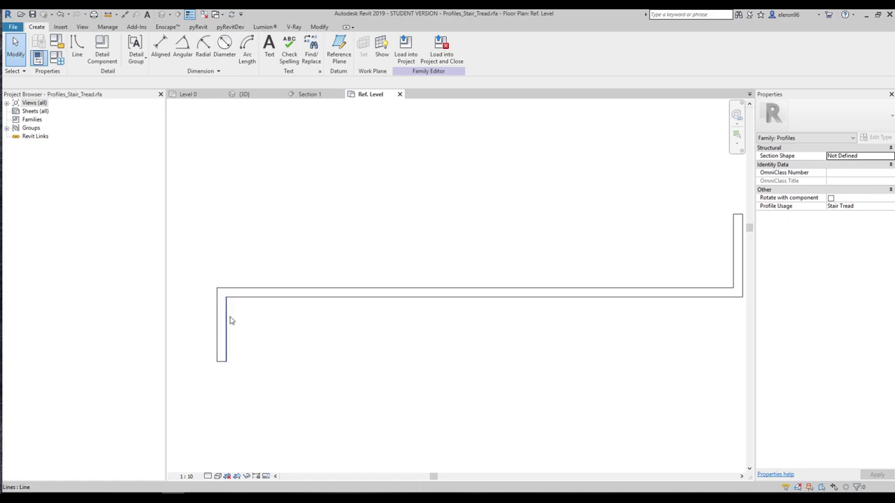
click(227, 318)
click(274, 319)
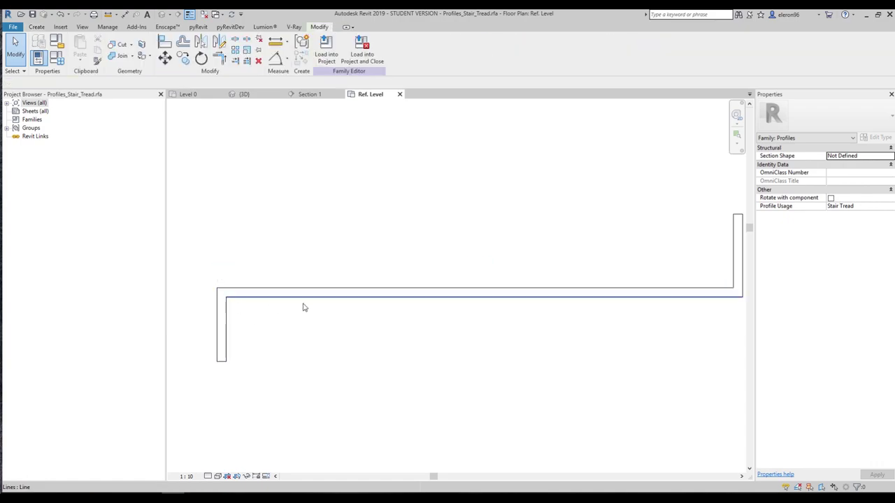
middle_drag(298, 322, 329, 340)
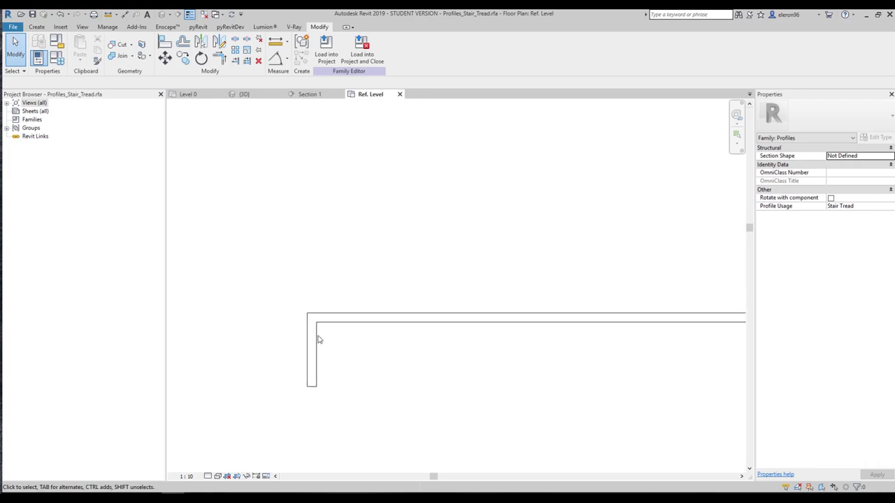
click(307, 323)
drag(307, 314, 243, 322)
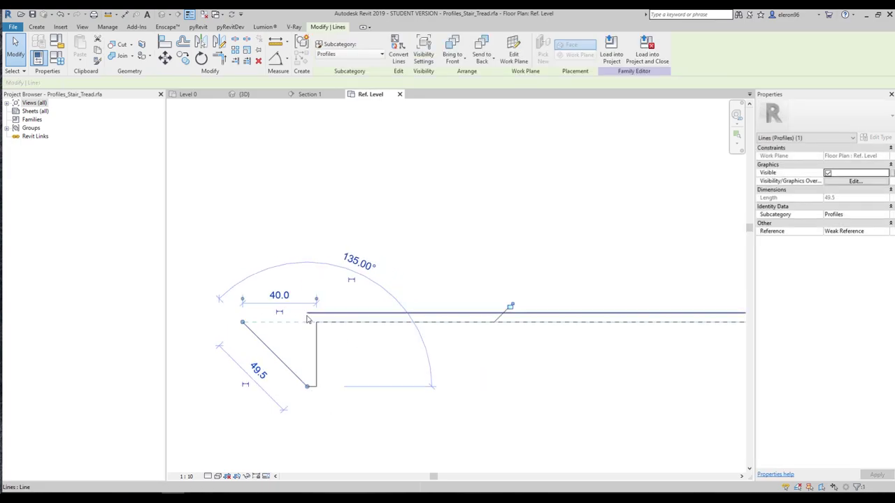
click(311, 314)
click(424, 343)
Slant the inner line of the profile's rear upstand by moving its lower end inward along the tread's top line
shift+scroll(468, 377, right, 5)
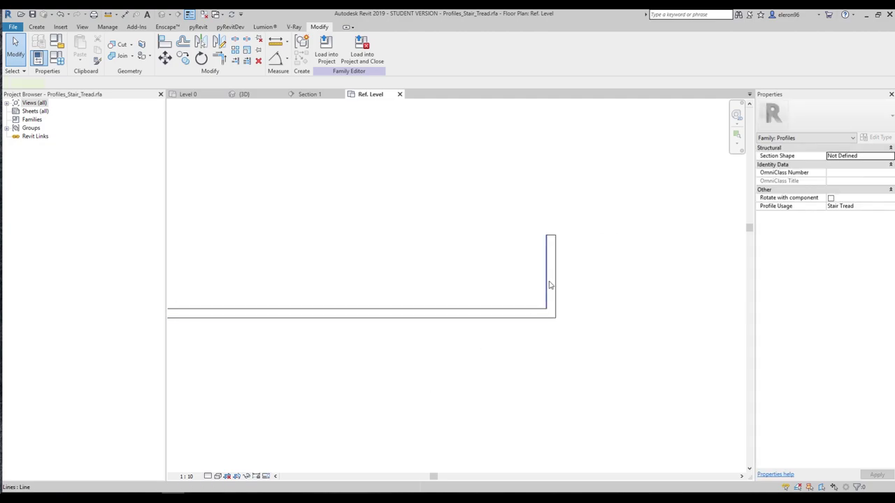
click(550, 286)
drag(546, 308, 498, 310)
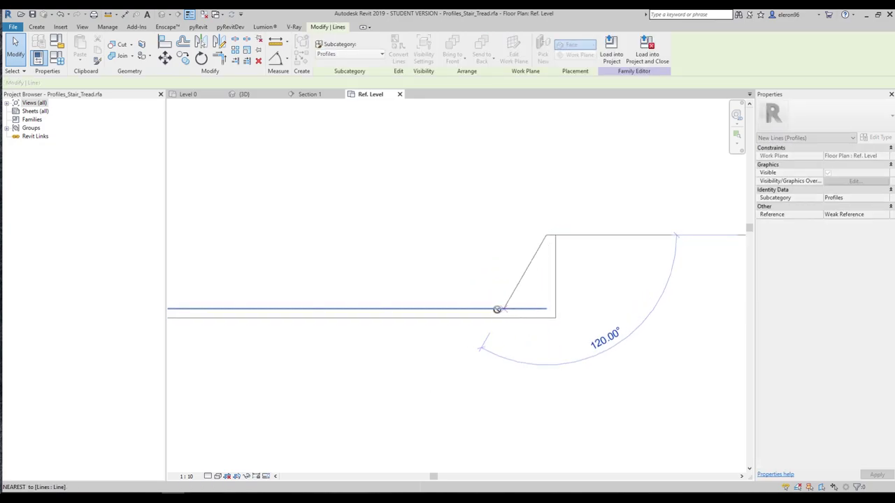
click(517, 343)
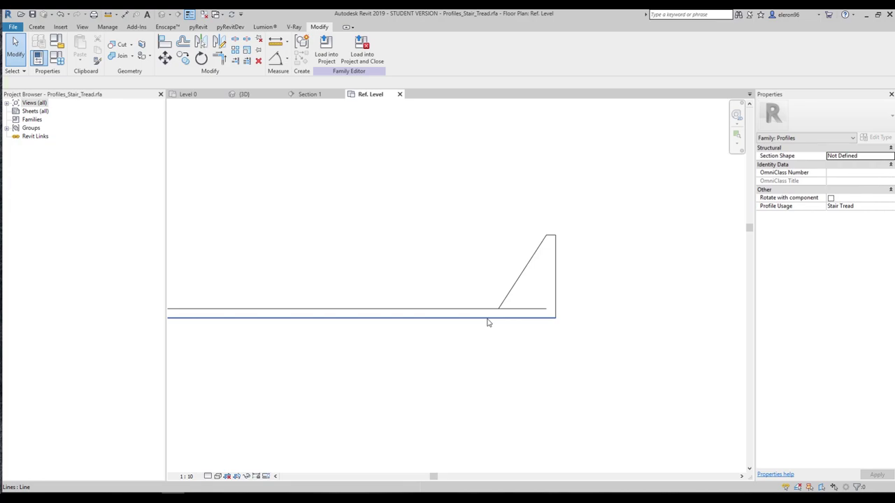
Shorten the slanted nosing line to 25 mm by pulling its upper end back along the same angle
middle_drag(497, 314, 419, 340)
click(421, 344)
key(Escape)
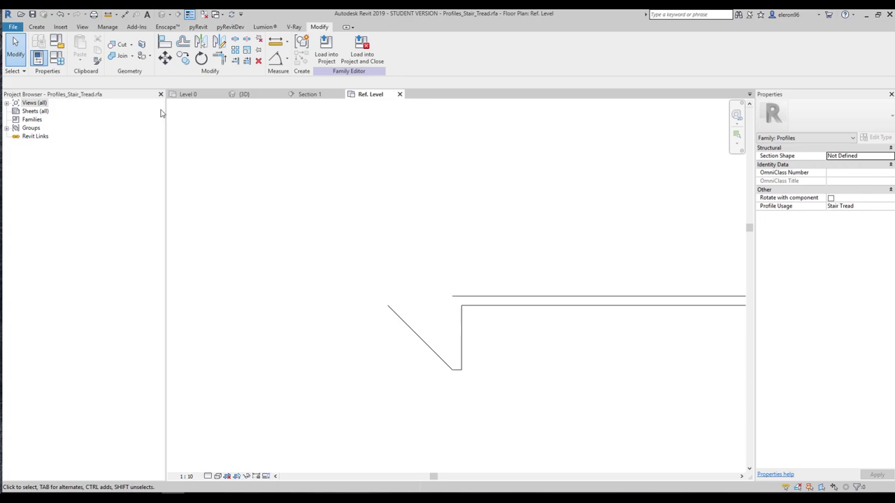
click(36, 27)
middle_drag(440, 300, 364, 273)
click(356, 319)
drag(325, 288, 356, 319)
Round the nosing with an arc from the slanted line to the tread's top line and join the line ends into a closed outline
click(36, 27)
click(77, 46)
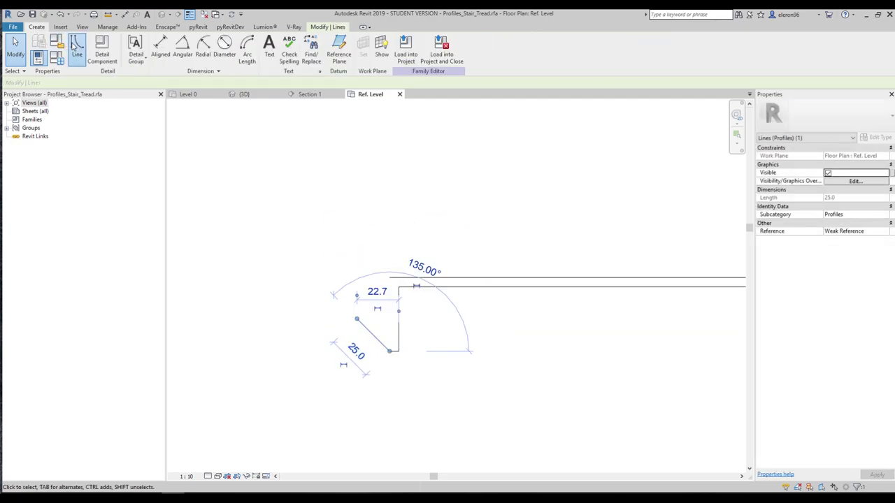
click(341, 60)
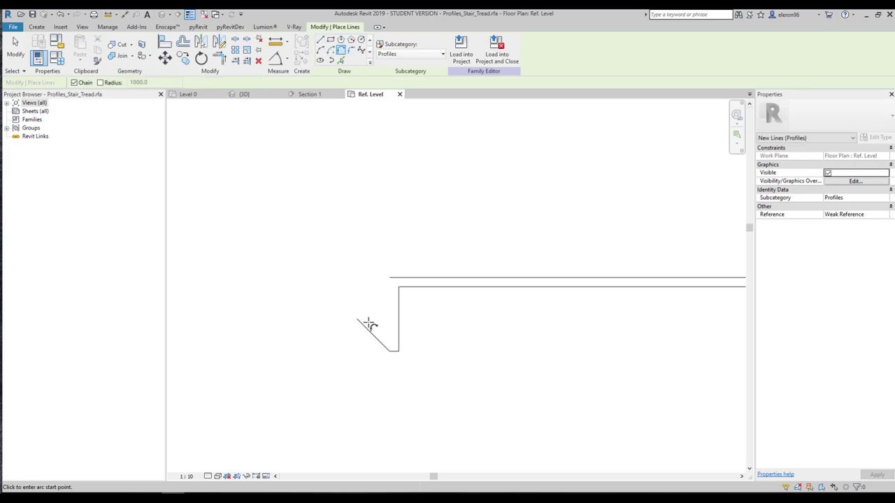
click(358, 319)
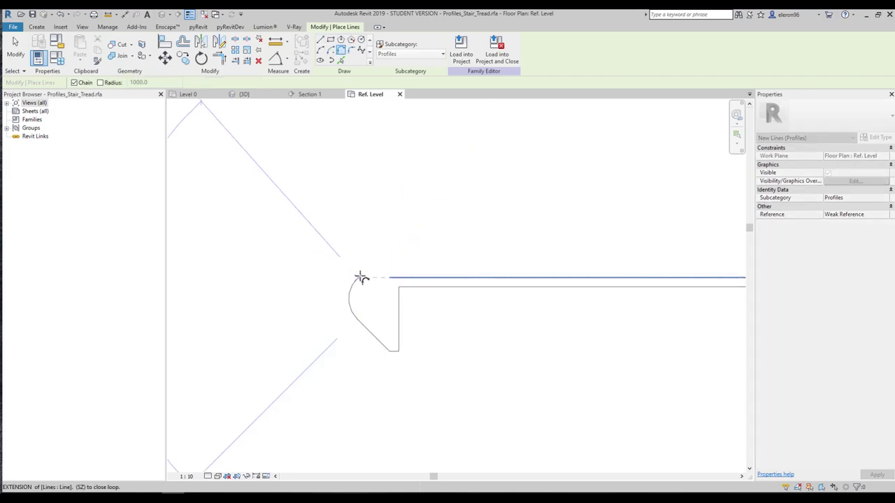
click(375, 278)
key(Escape)
key(Escape)
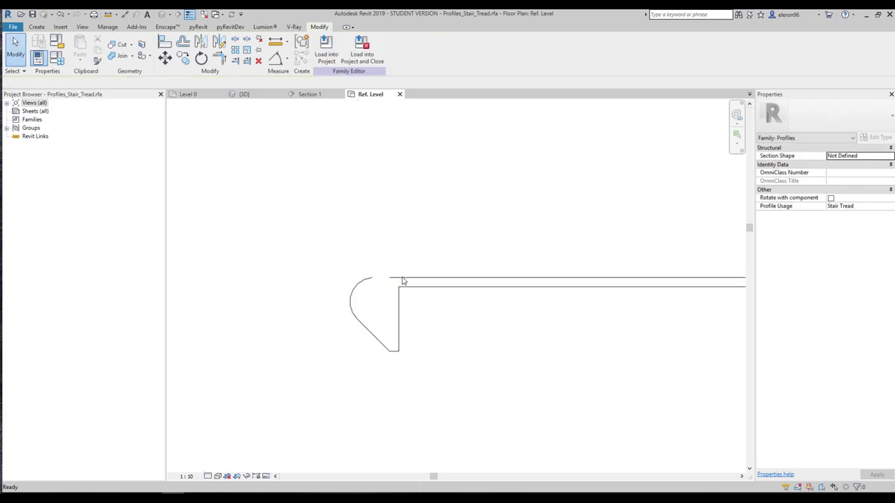
scroll(413, 243, down, 2)
scroll(412, 243, down, 2)
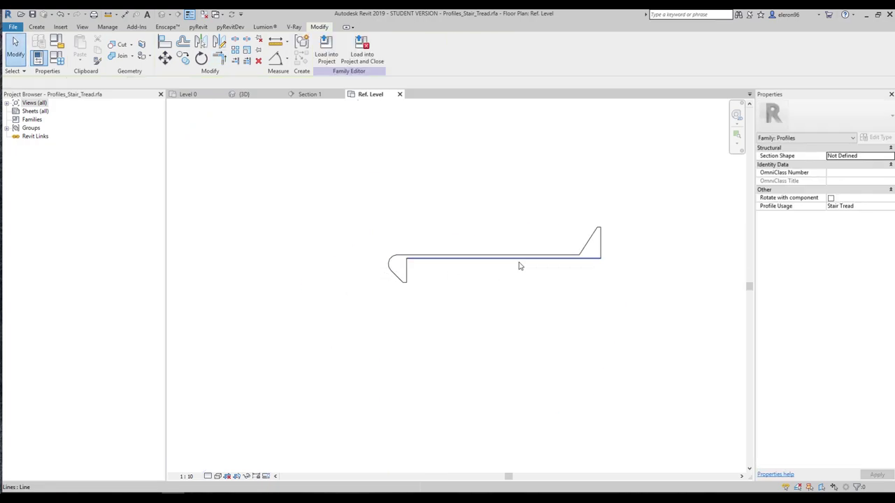
Load the edited tread profile into the stair project, overwriting the existing version, and inspect the upper run from the back
click(329, 56)
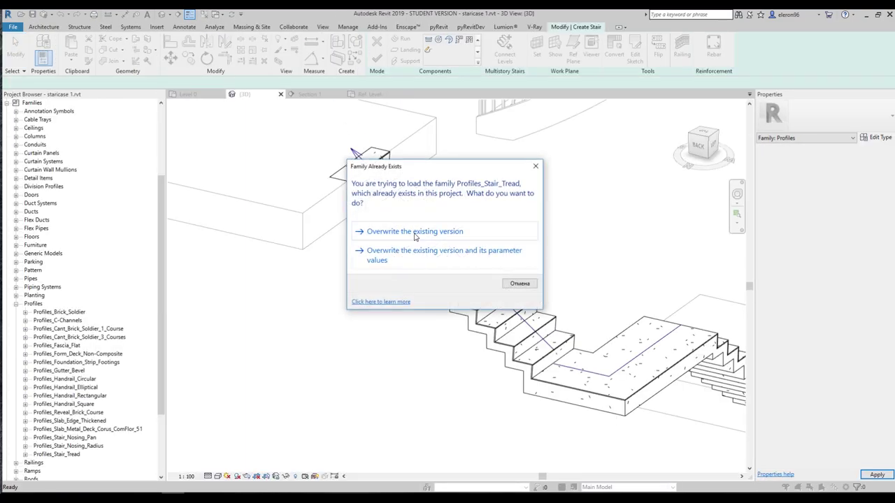
click(414, 236)
middle_drag(439, 258, 439, 266)
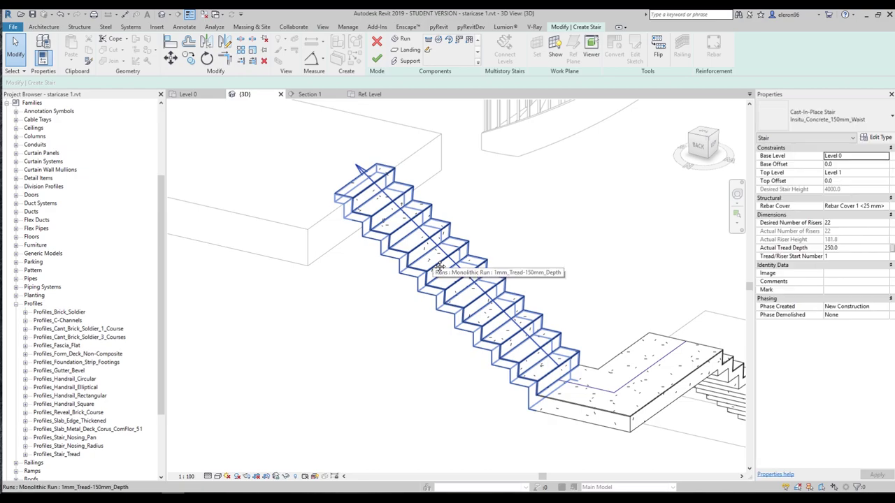
click(439, 266)
scroll(427, 271, up, 2)
shift+middle_drag(427, 271, 493, 221)
key(Escape)
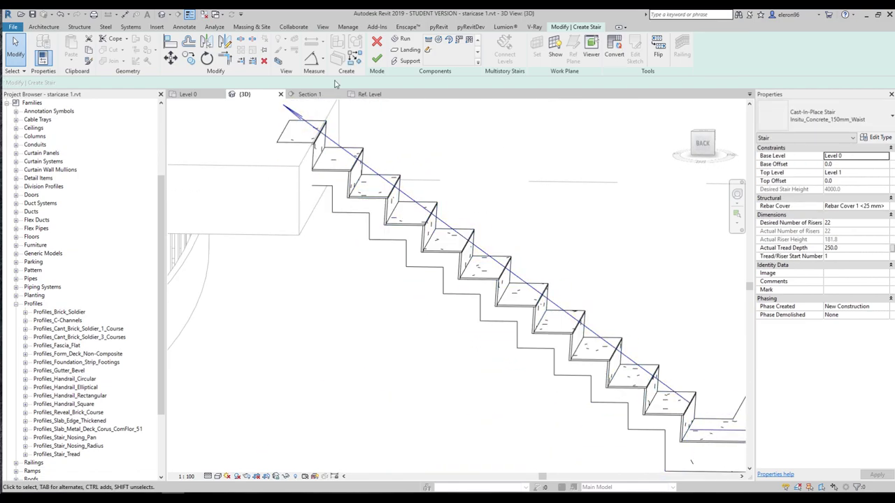
Open Section 1 and review the tread profile choices in the upper run's type properties without applying any change
click(310, 94)
middle_drag(429, 320, 499, 314)
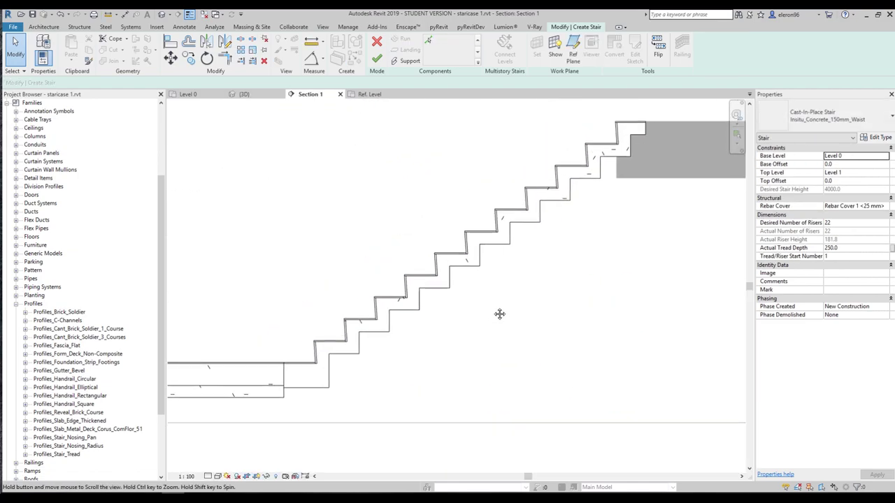
click(437, 294)
click(877, 137)
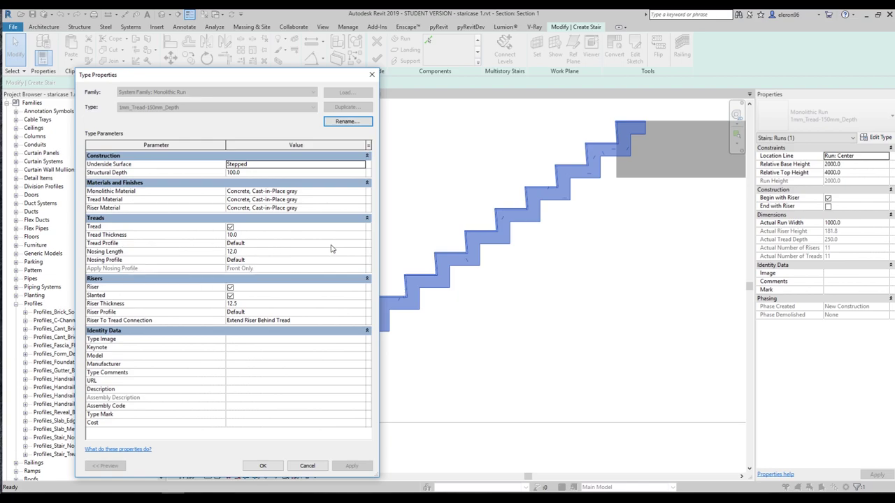
click(364, 243)
scroll(284, 280, down, 3)
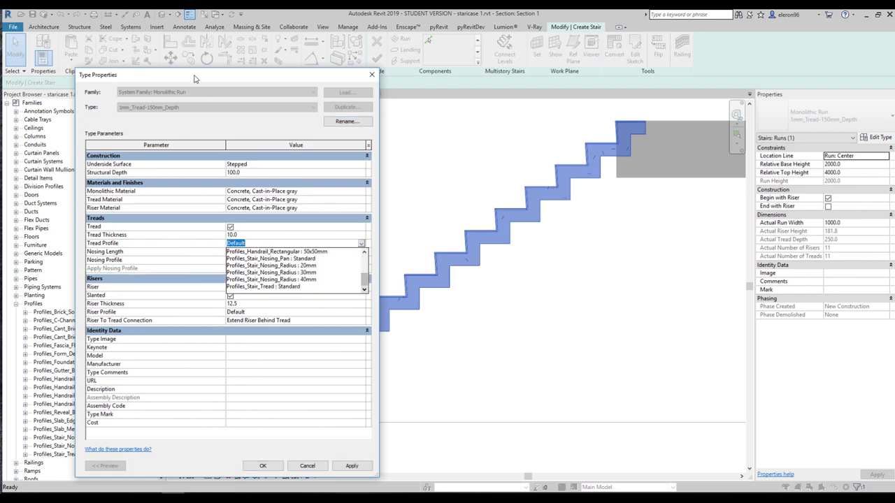
drag(195, 79, 320, 82)
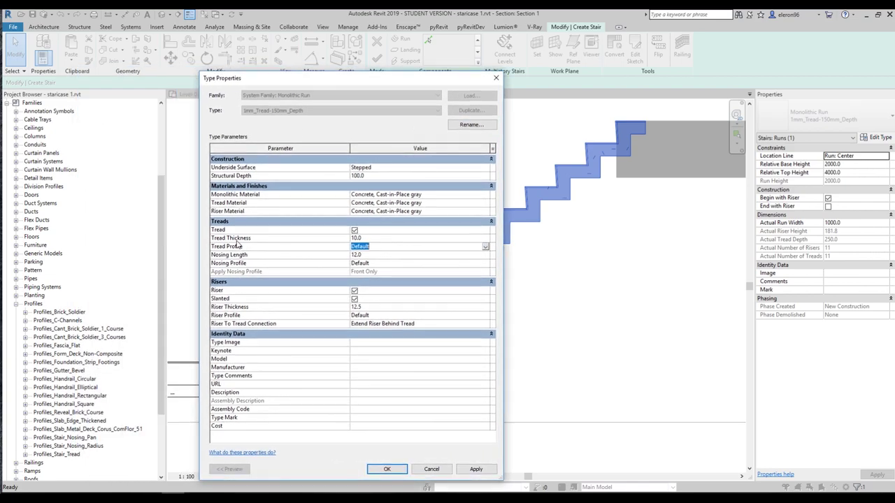
click(430, 469)
Set the upper monolithic run's tread profile to Profiles_Stair_Tread : Standard and inspect the resulting steps in Section 1
click(25, 455)
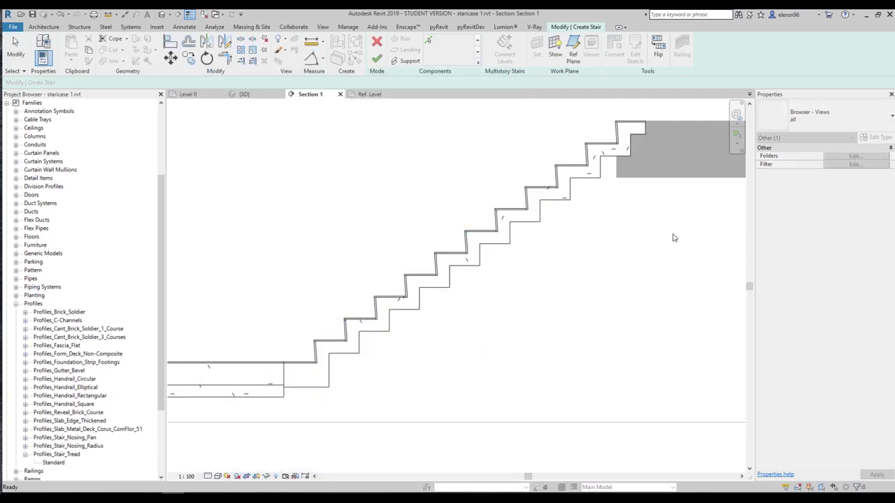
click(493, 237)
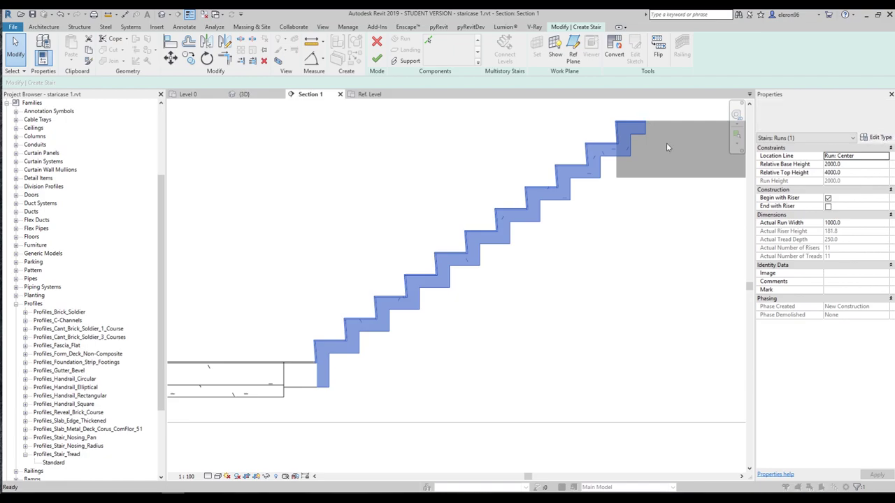
click(879, 137)
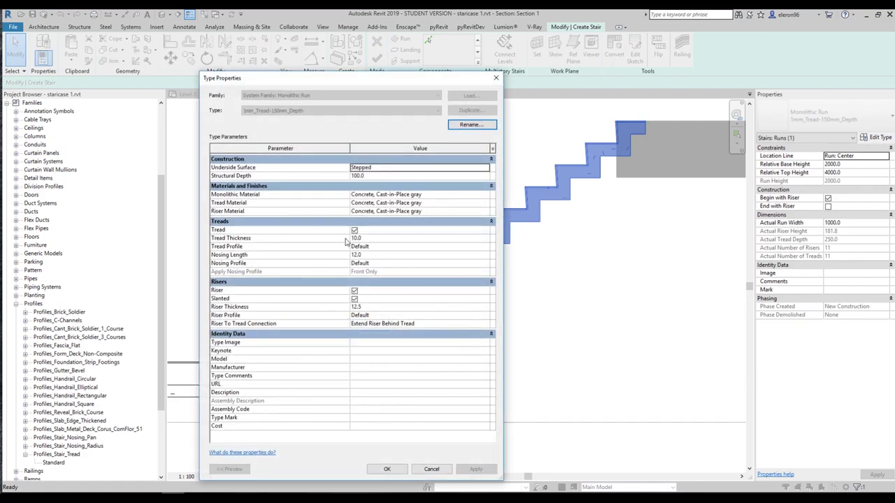
click(490, 253)
scroll(400, 293, down, 5)
click(398, 295)
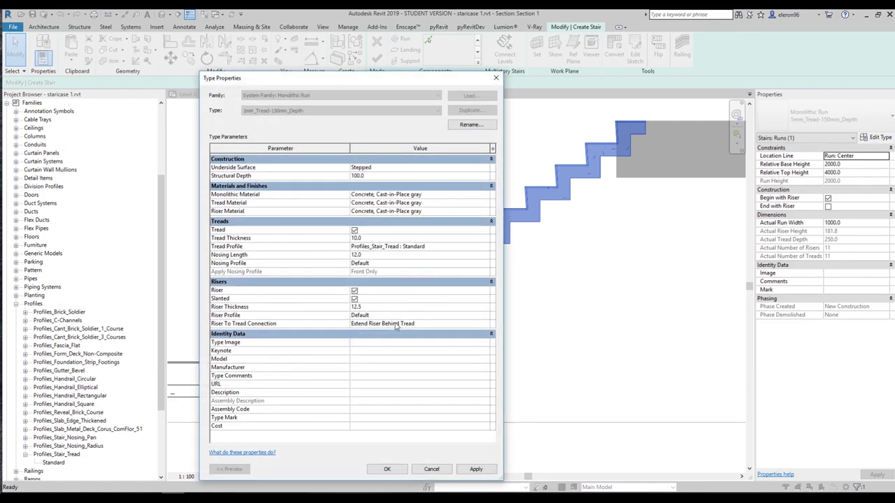
click(388, 469)
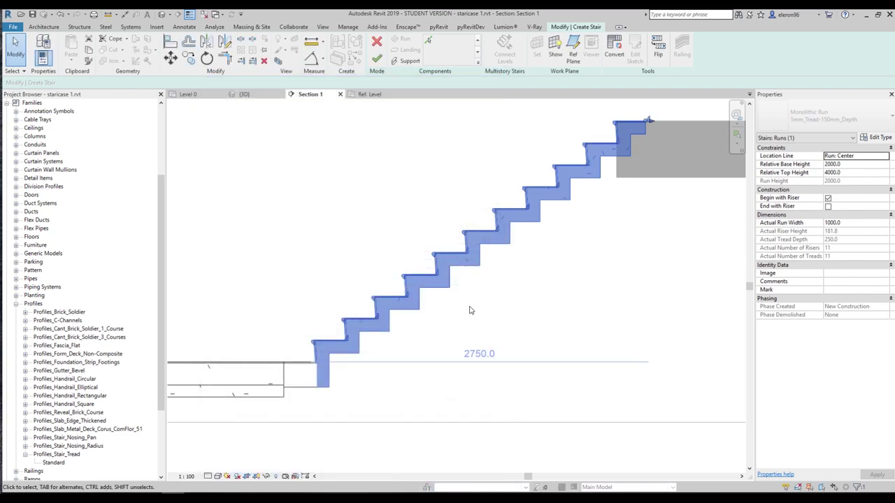
scroll(349, 318, up, 8)
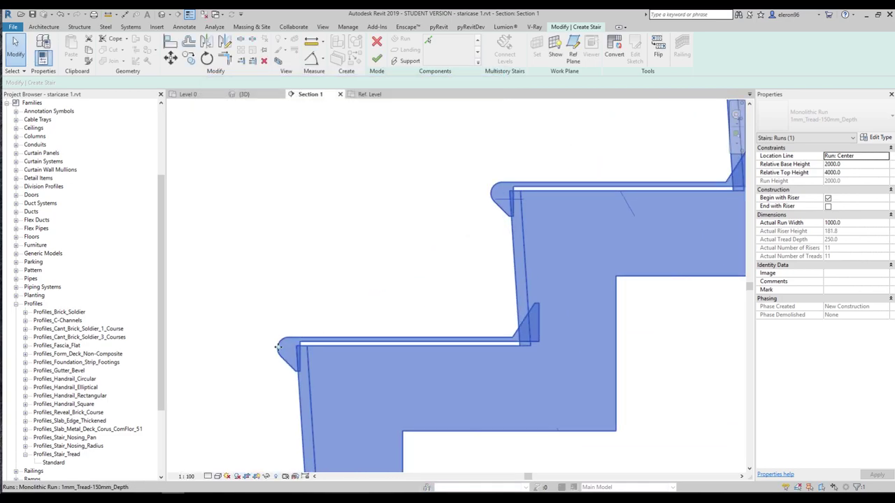
middle_drag(398, 344, 358, 335)
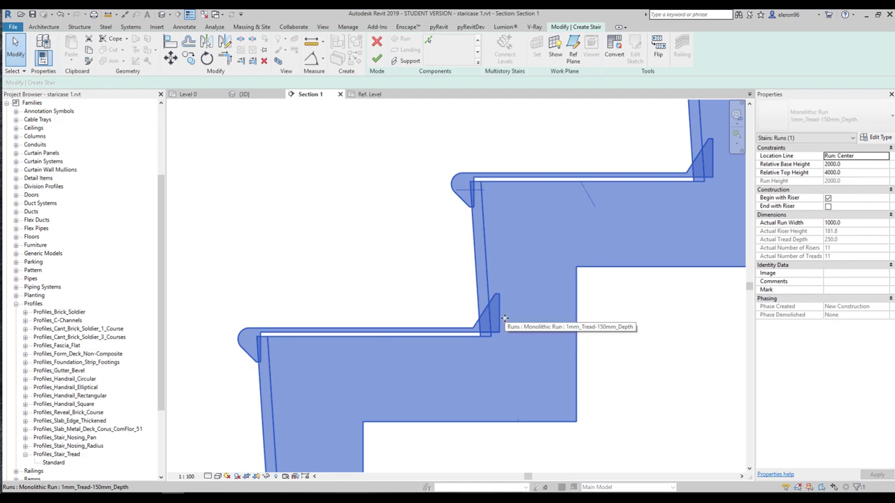
In the tread profile family, swing the upper end of the back slanted line forward over the tread
click(369, 95)
scroll(500, 252, up, 2)
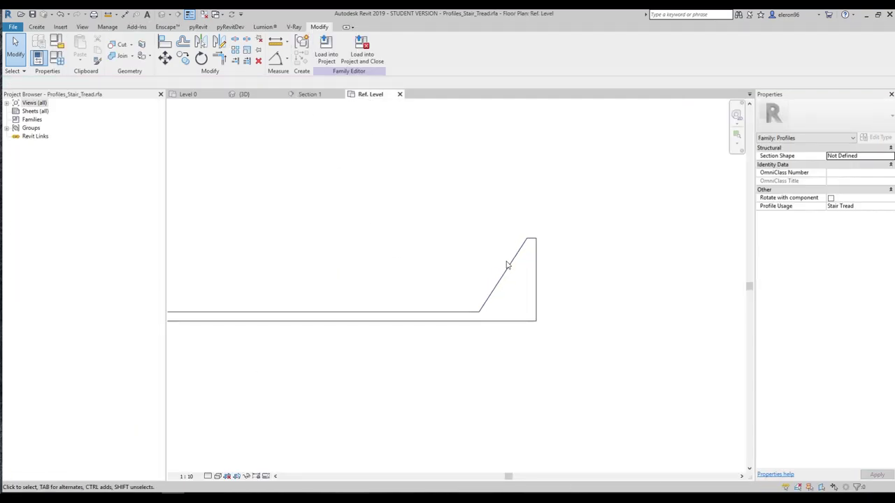
click(521, 248)
drag(526, 239, 419, 240)
click(536, 267)
drag(536, 266, 490, 260)
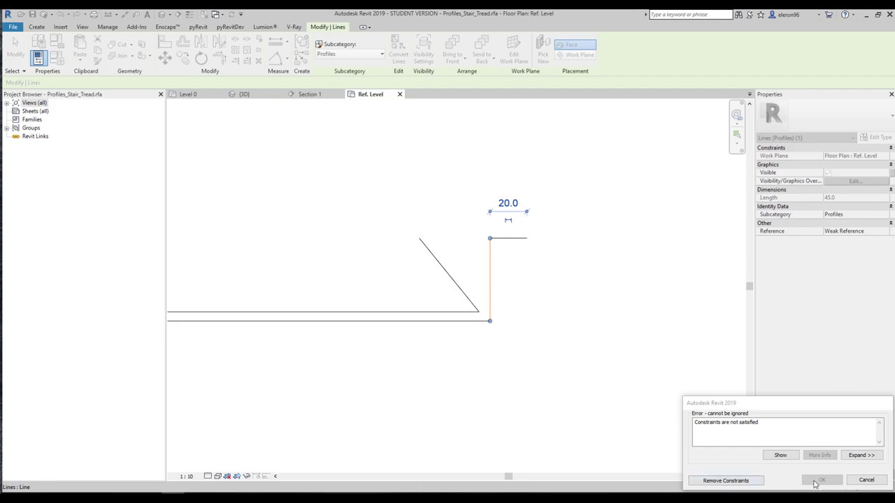
click(867, 481)
Stretch the short top line at the tread's back end to meet the slanted line's upper end
click(535, 243)
click(518, 242)
click(530, 242)
drag(529, 239, 418, 238)
key(Escape)
Move the vertical back line to about 2.6 mm behind the slanted line's foot, removing the unsatisfied constraints
drag(535, 256, 483, 254)
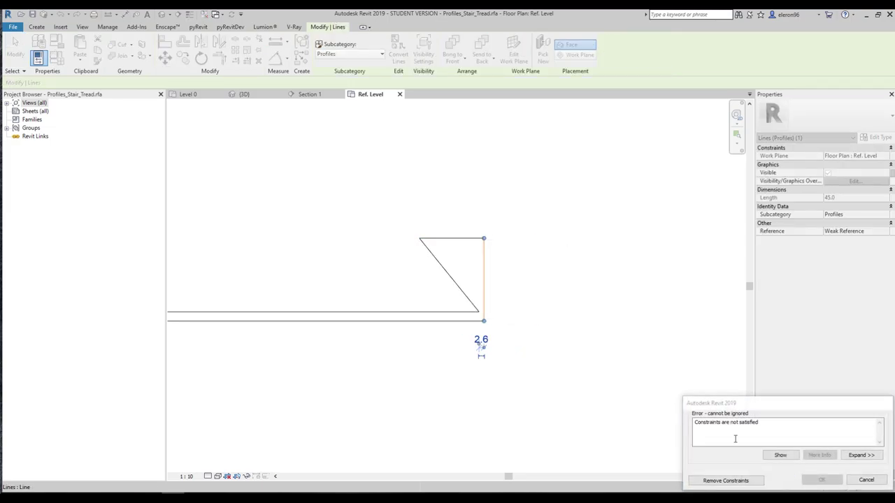
click(746, 481)
key(Escape)
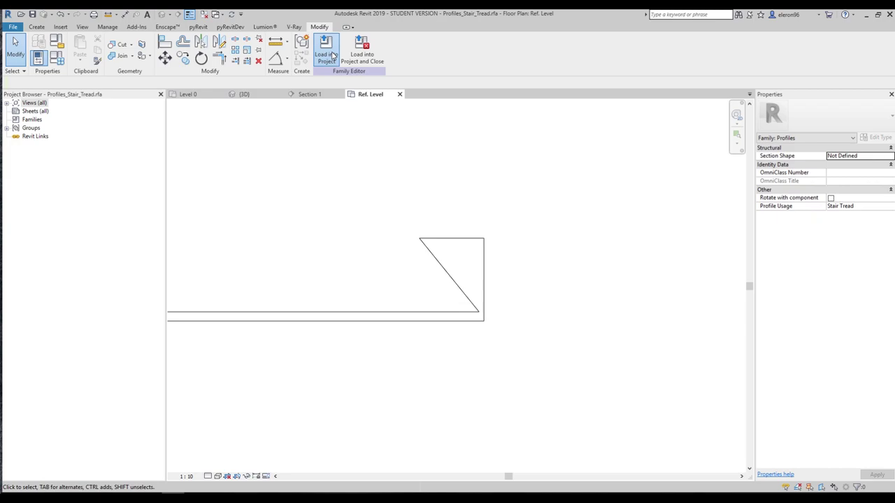
Load the modified tread profile into the stair project, overwriting the existing version, and return to Section 1
click(326, 53)
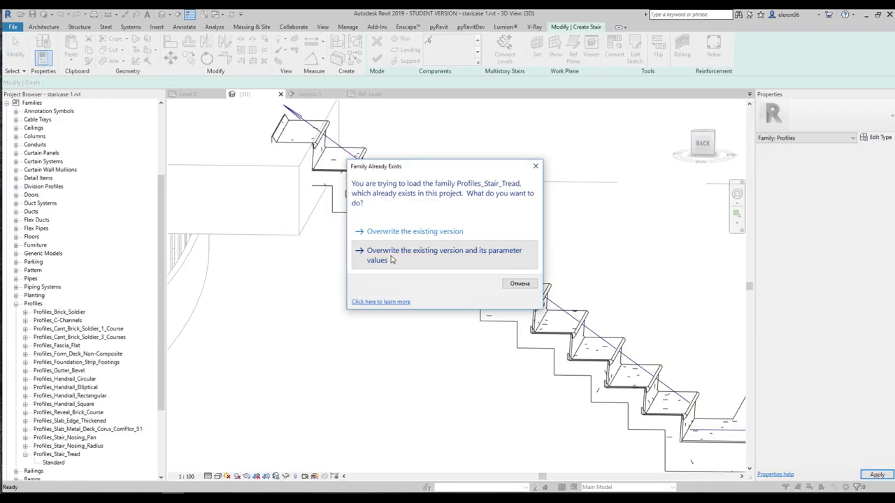
click(420, 225)
click(310, 93)
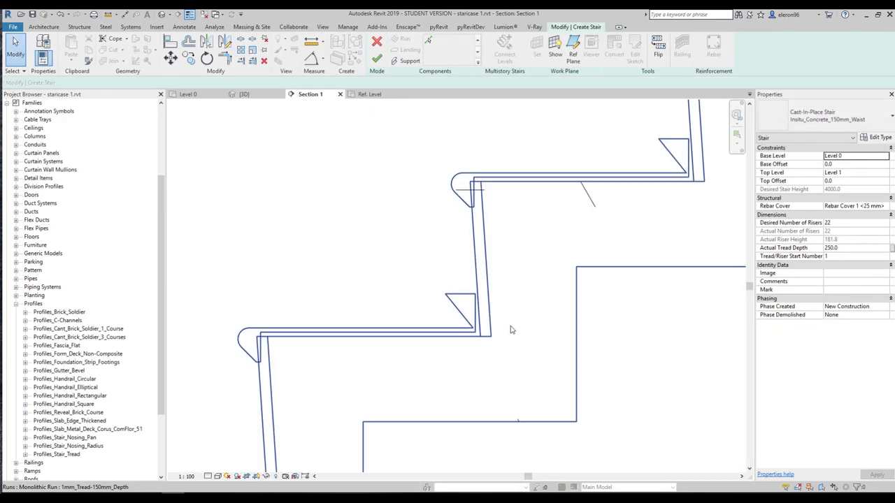
Examine the reshaped tread profile on the upper run and review the run's type properties without changing them
click(447, 300)
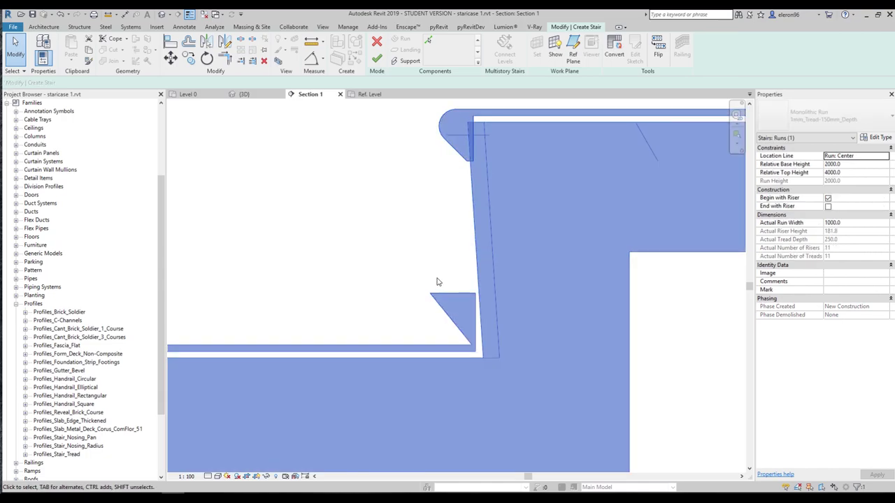
scroll(437, 282, down, 3)
scroll(410, 314, up, 2)
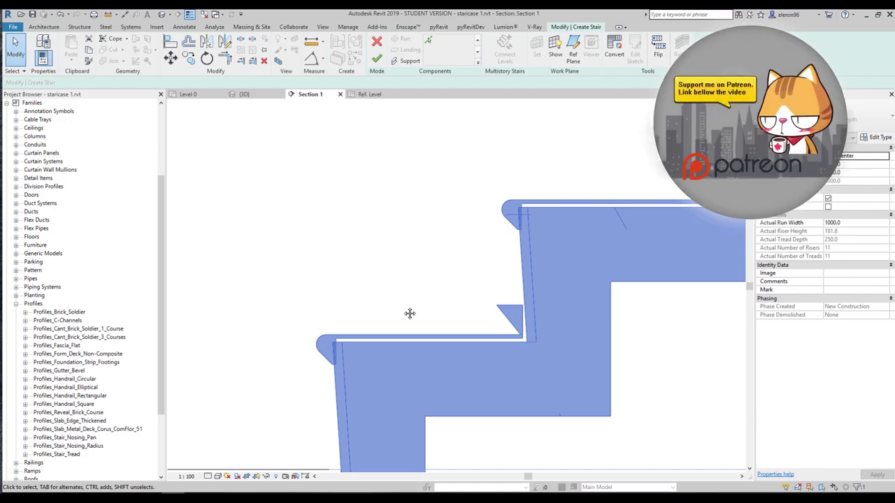
scroll(410, 313, down, 2)
scroll(410, 313, up, 2)
scroll(409, 313, down, 2)
scroll(409, 313, up, 2)
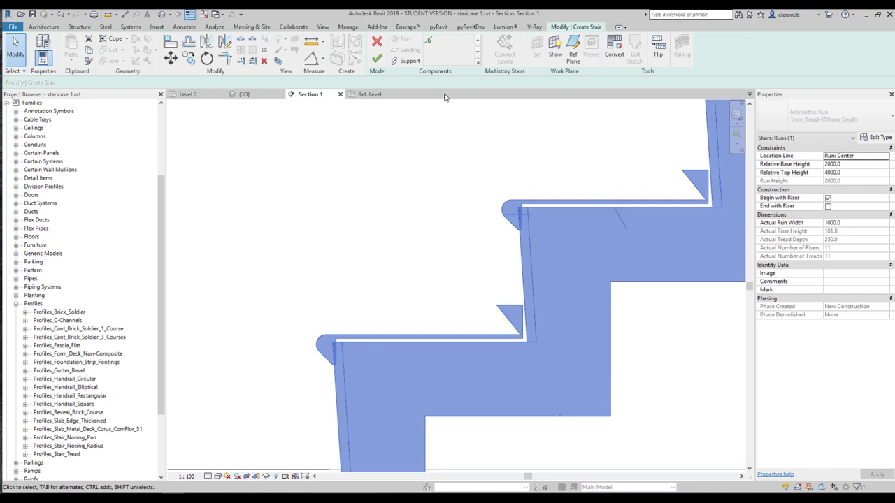
click(877, 137)
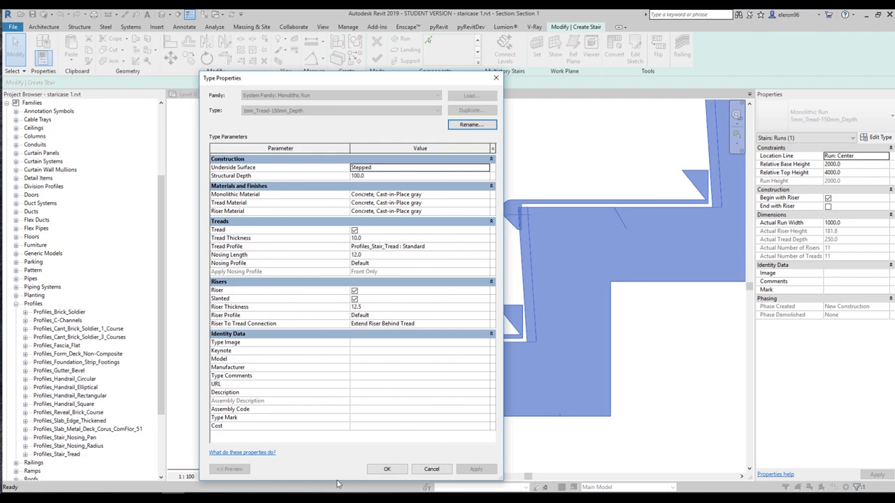
click(440, 474)
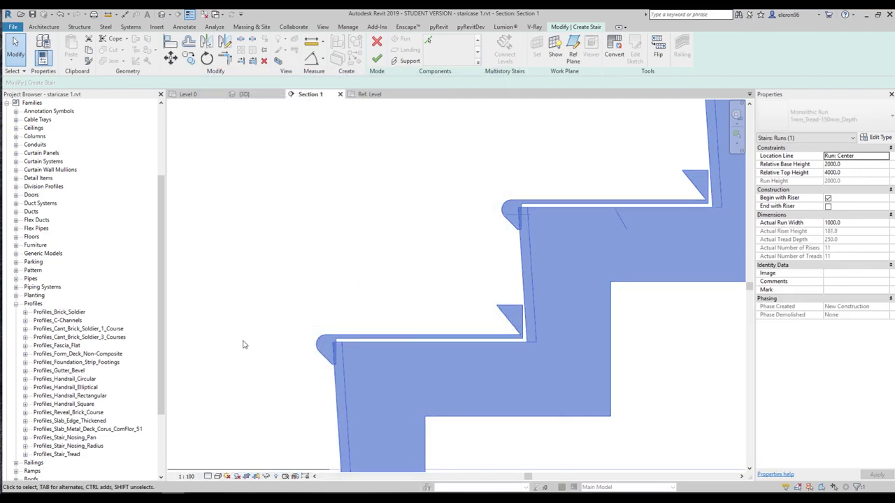
Open the Profiles_Stair_Nosing_Pan profile family for editing
click(70, 439)
right_click(85, 439)
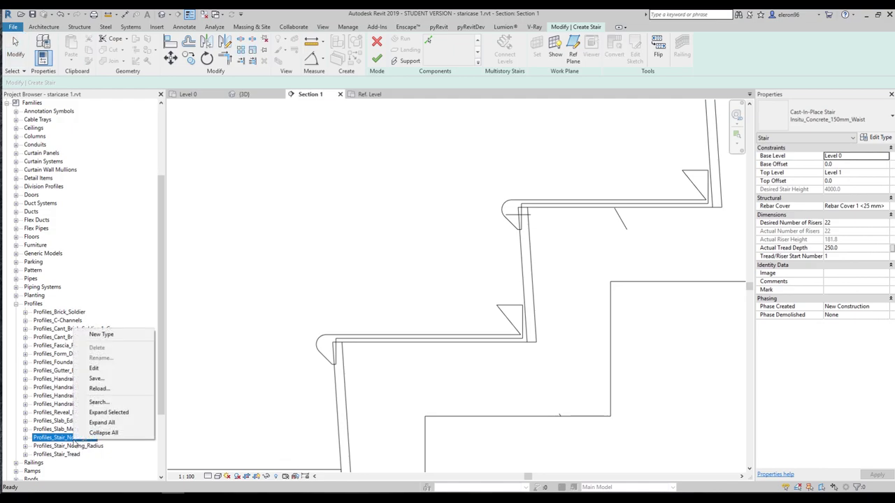
click(95, 369)
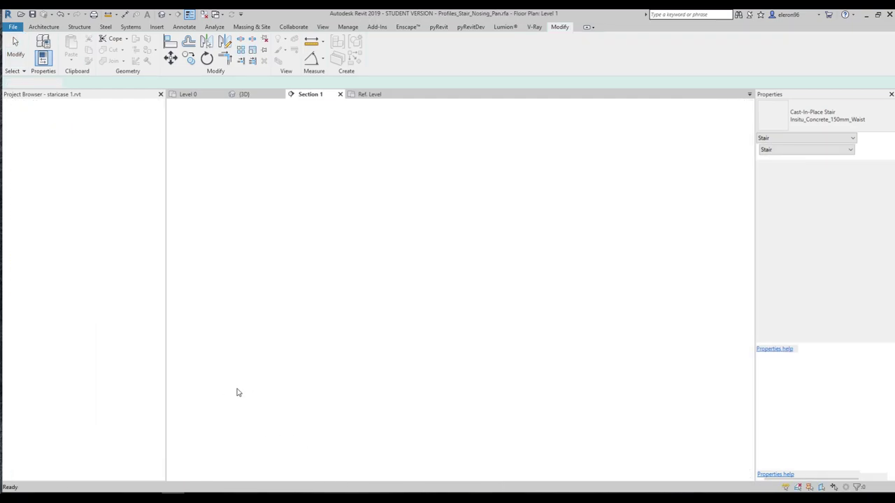
scroll(419, 237, down, 1)
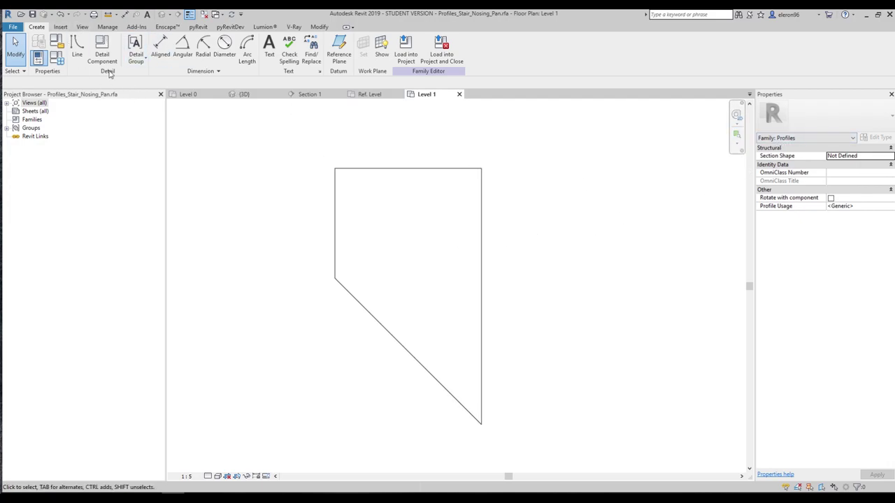
Flatten the nosing profile's slanted bottom line by lowering its front end, and trim it with the front vertical line into a corner
click(348, 296)
mouse_move(336, 278)
mouse_down()
mouse_move(320, 375)
mouse_move(302, 347)
mouse_up()
click(378, 314)
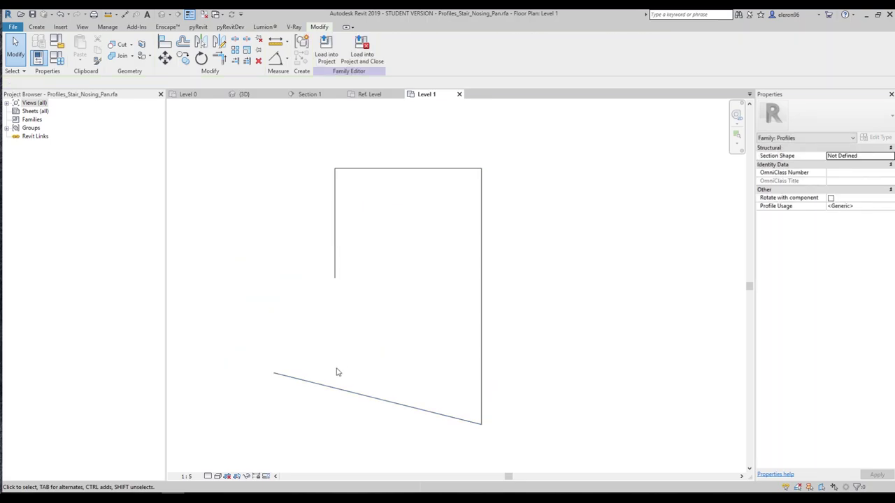
key(t)
key(r)
click(376, 399)
click(337, 277)
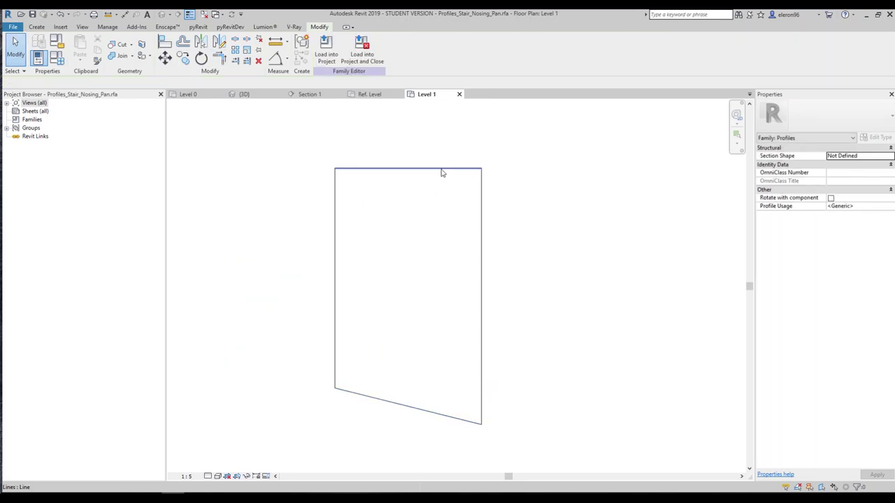
Draw a 45° line about 19.4 mm long from the profile's top line down to its back vertical line
click(36, 27)
click(78, 51)
click(403, 168)
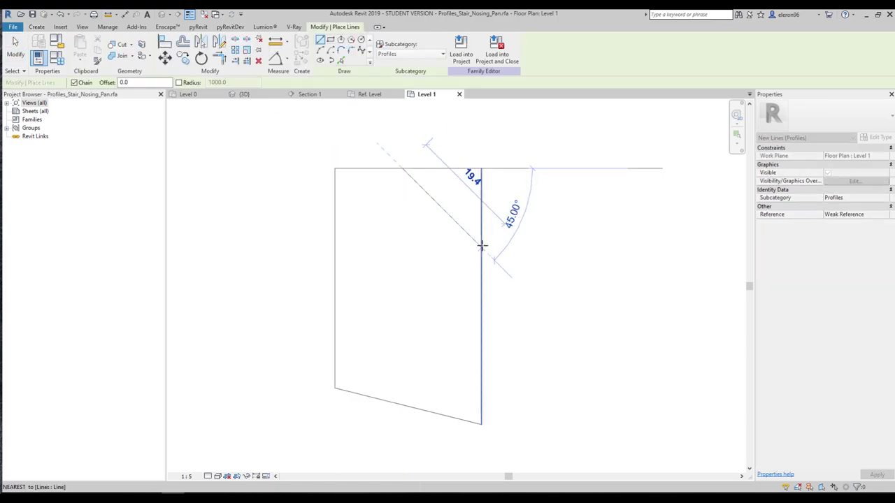
click(482, 246)
key(Escape)
key(Escape)
Trim the top and back vertical lines to the diagonal, cutting off the profile's upper back corner
click(409, 182)
click(473, 242)
click(483, 275)
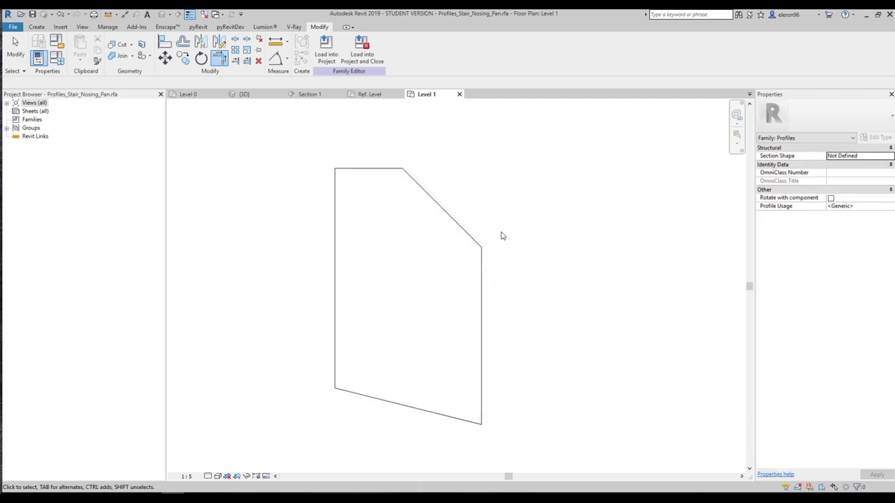
key(Escape)
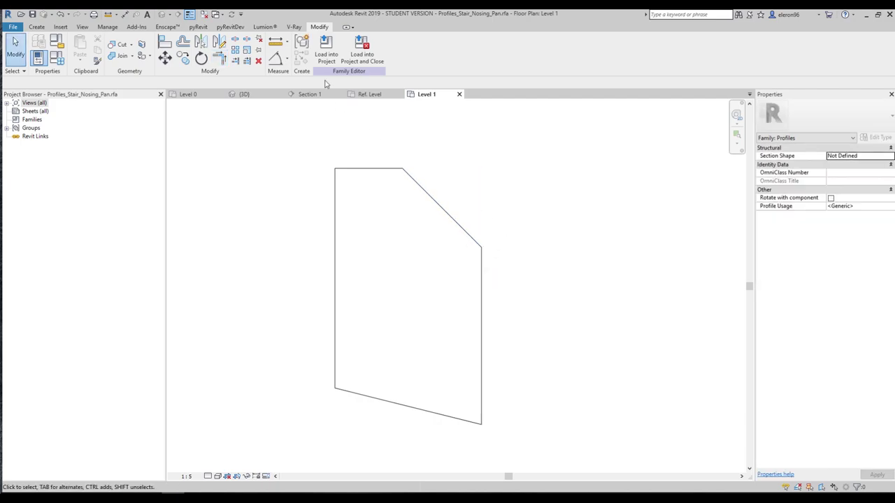
Save the edited nosing profile as a new family file named Test 2 on the desktop
click(13, 27)
mouse_move(70, 137)
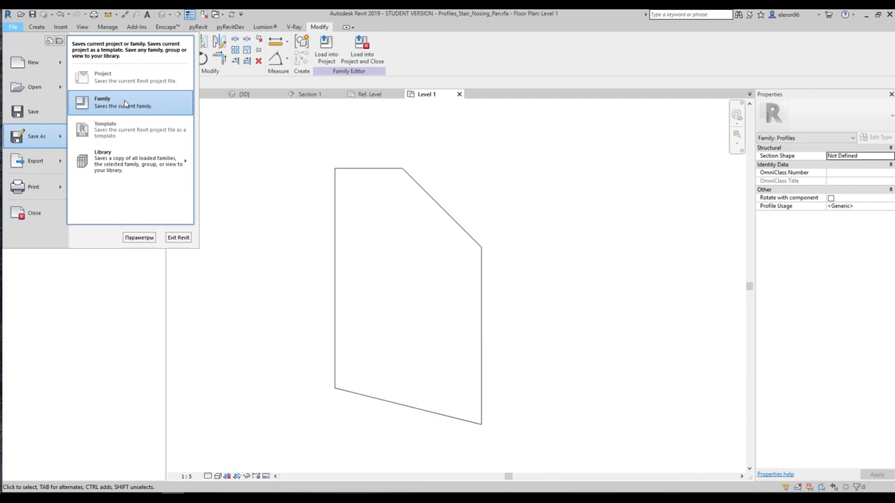
click(105, 102)
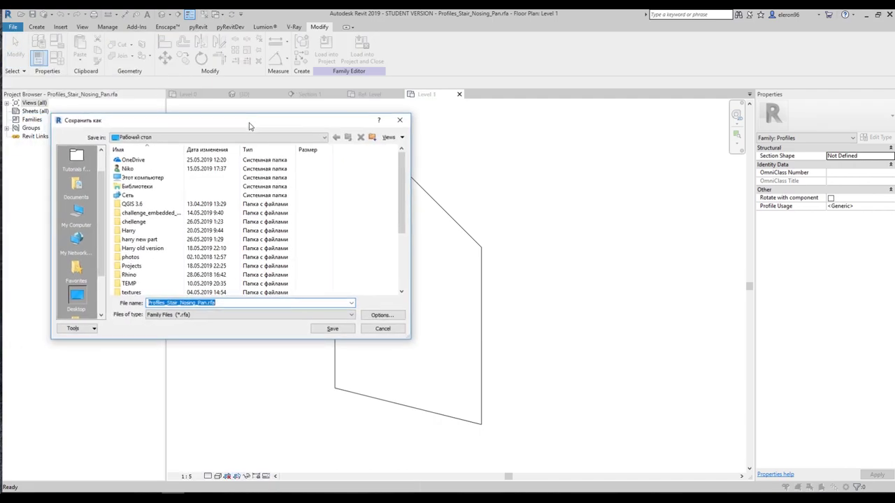
text(Test 2)
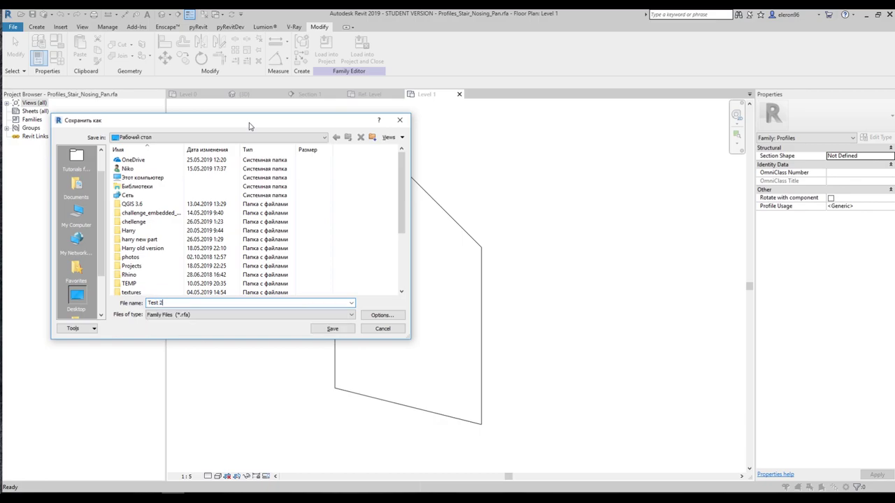
click(344, 329)
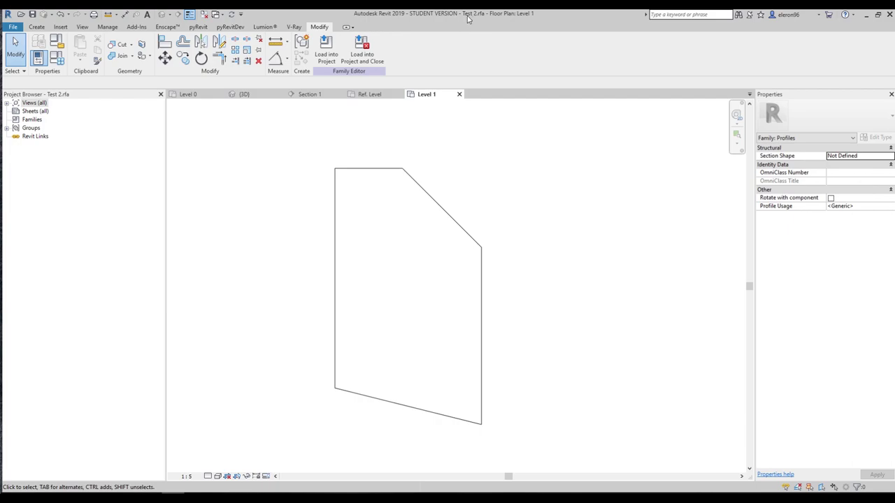
Load the Test 2 family into the stair project only and select its Standard type among the profile families
click(326, 53)
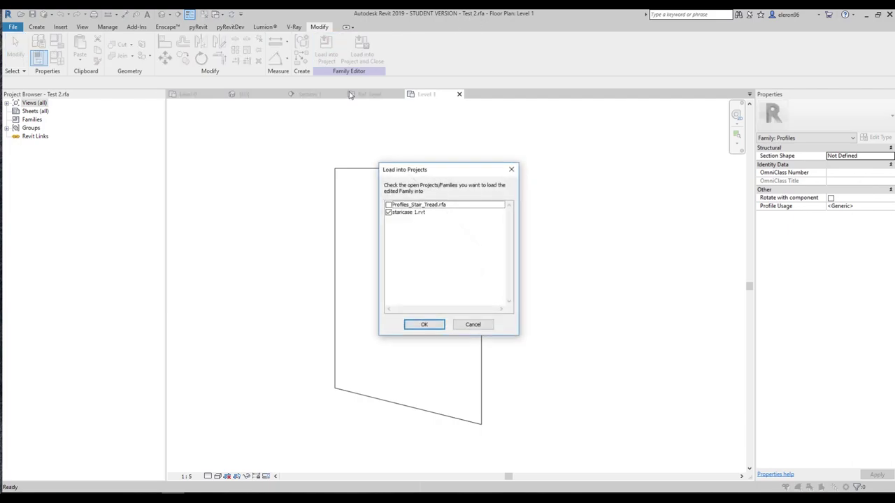
click(414, 326)
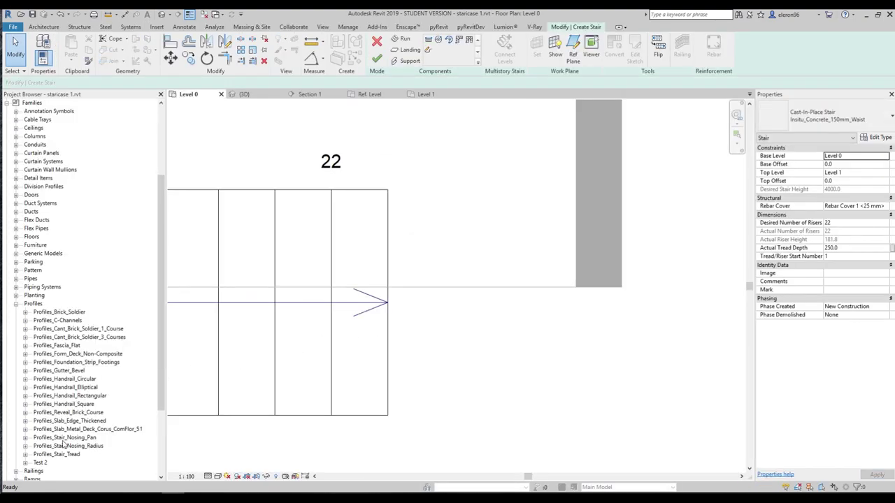
click(25, 438)
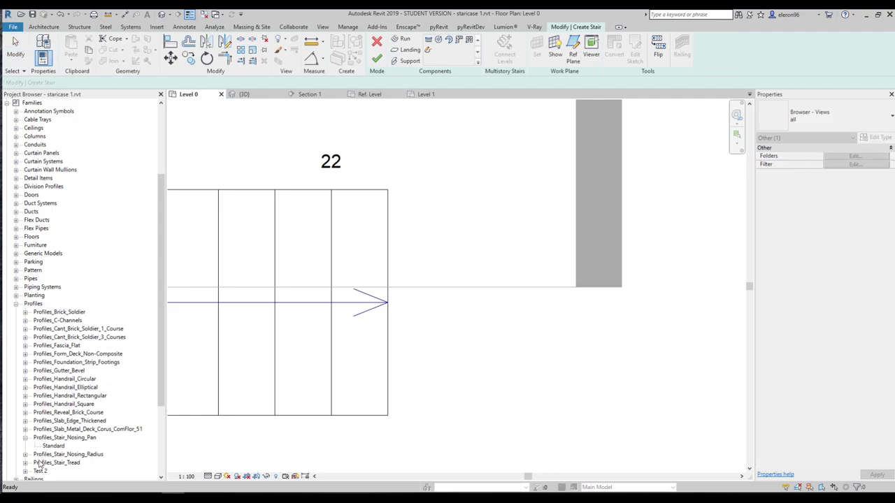
scroll(40, 465, down, 1)
click(25, 455)
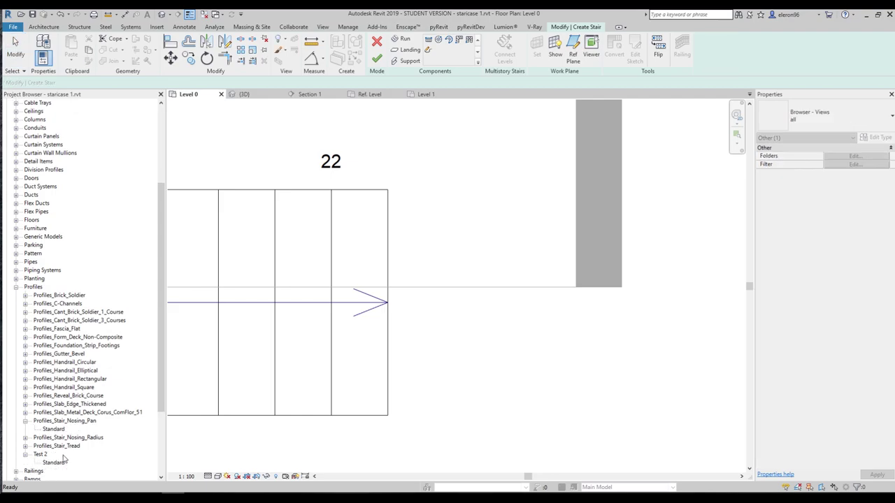
click(49, 463)
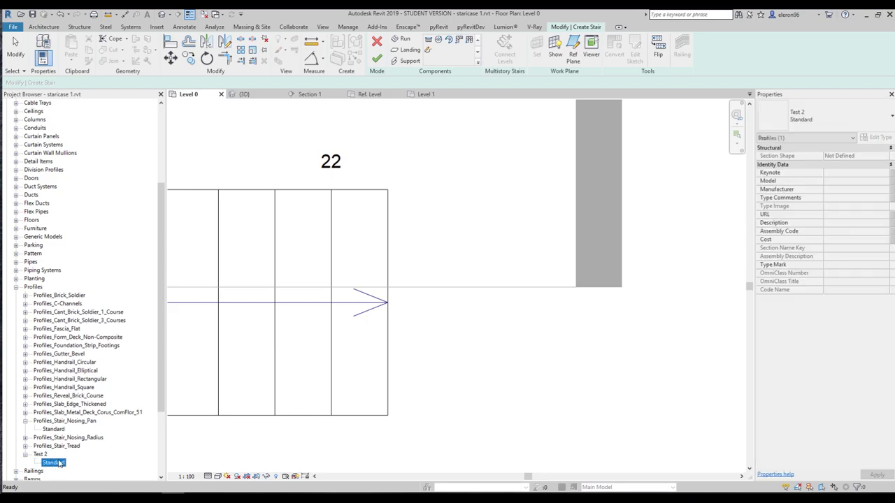
Assign the Test 2 : Standard nosing profile to the upper monolithic run's type, working from the Section 1 view
click(362, 314)
scroll(364, 308, down, 2)
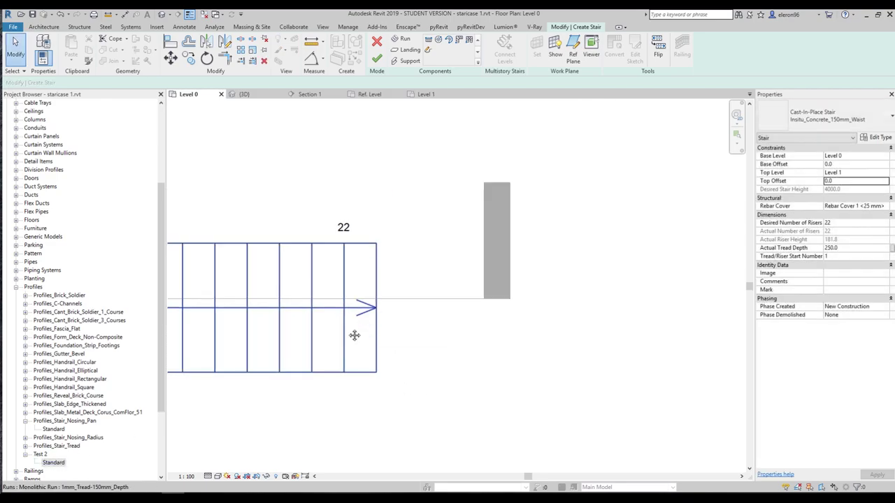
middle_drag(366, 308, 513, 291)
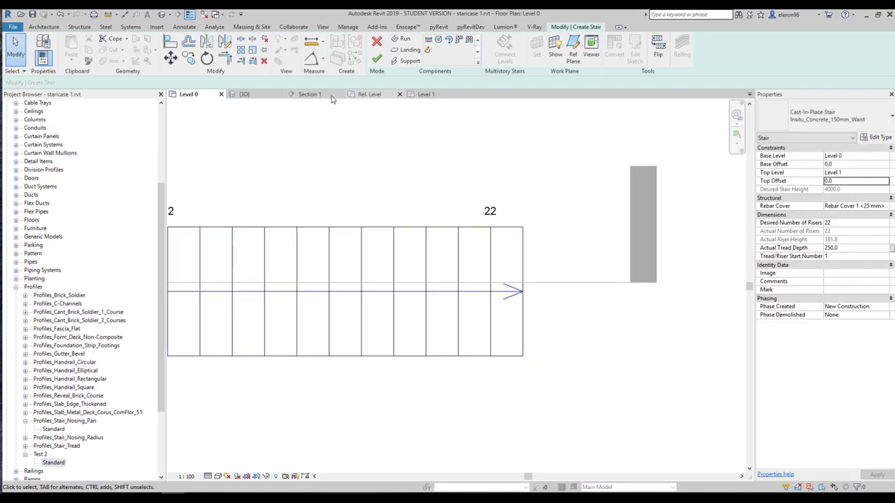
click(308, 93)
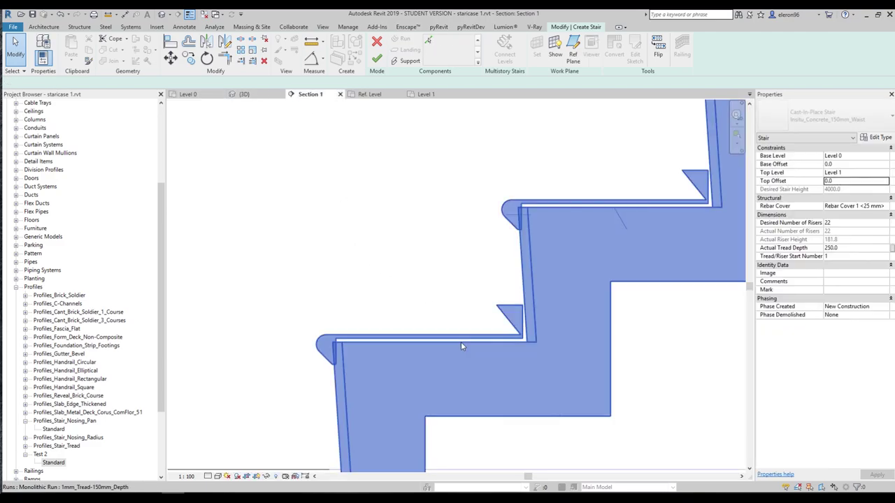
click(732, 183)
click(877, 138)
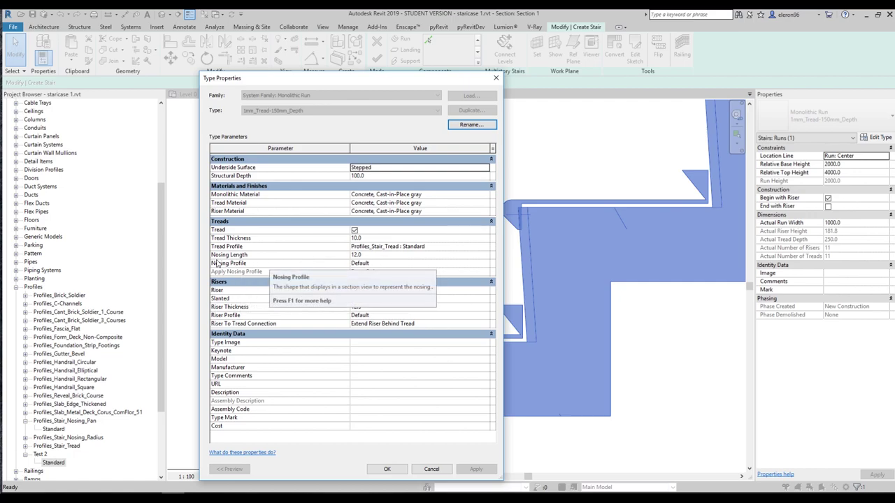
click(482, 265)
scroll(436, 287, down, 5)
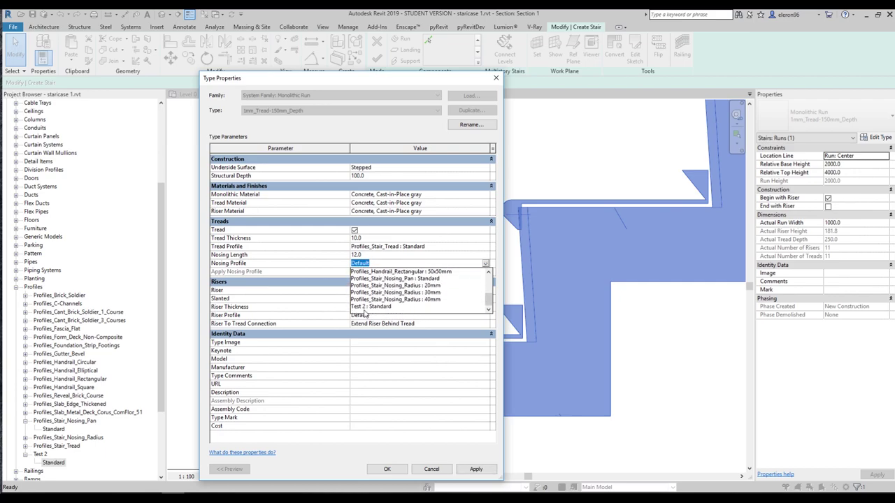
click(369, 307)
click(387, 469)
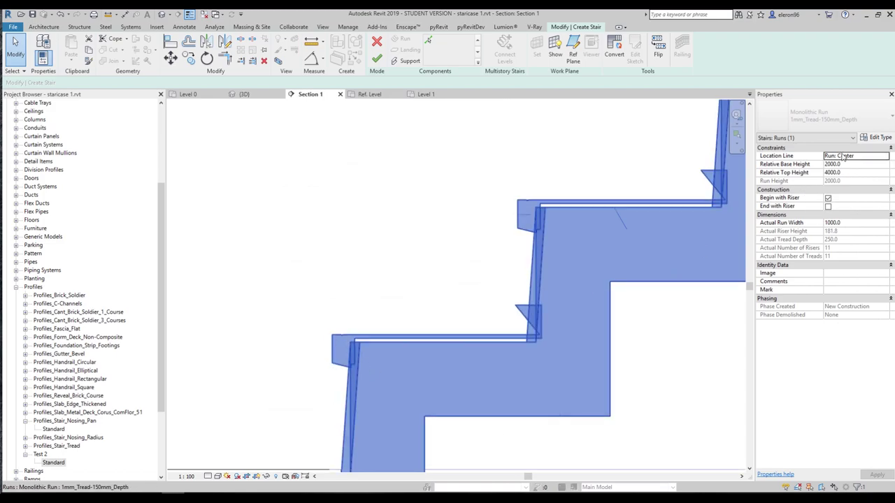
Reset the monolithic run type's tread profile and nosing profile to Default
click(874, 138)
click(488, 247)
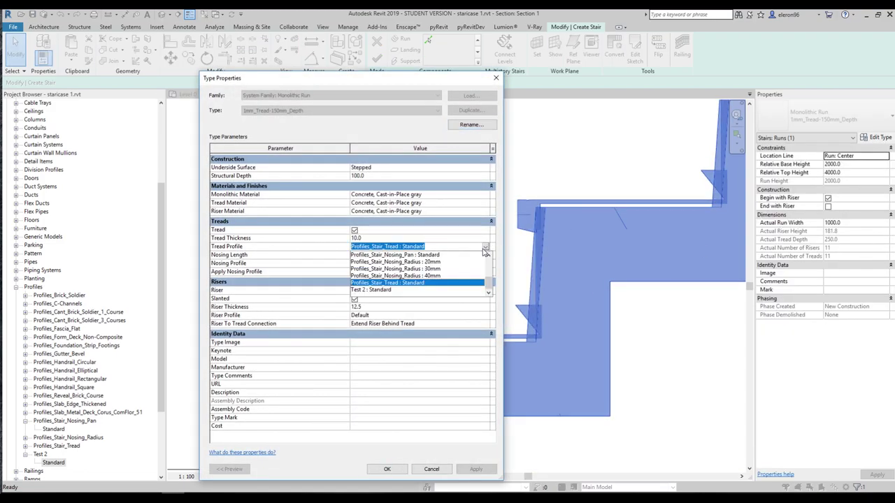
click(375, 255)
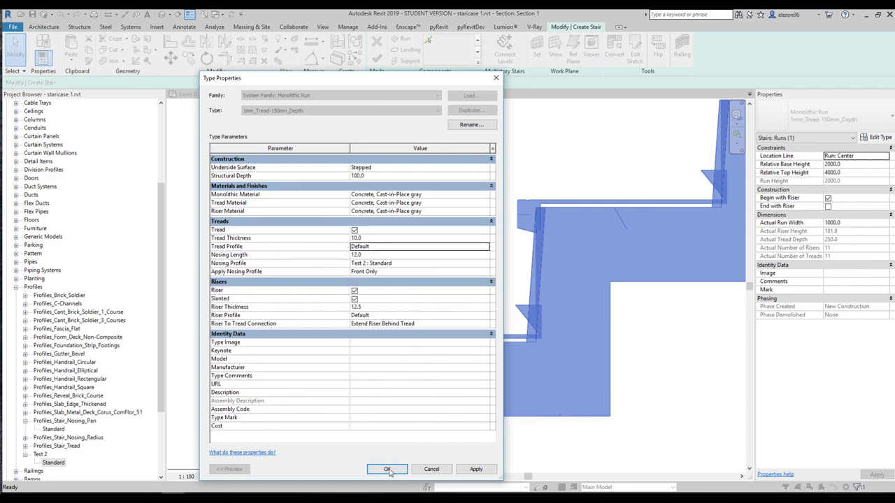
click(387, 469)
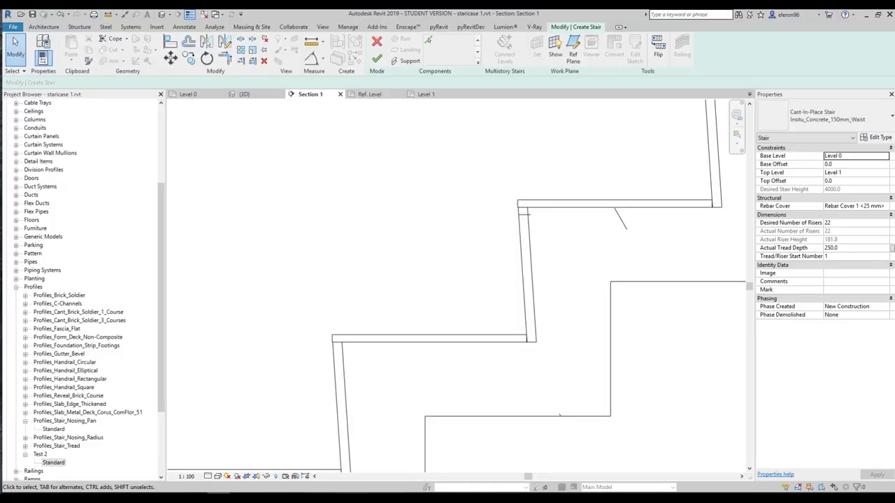
middle_drag(344, 306, 389, 266)
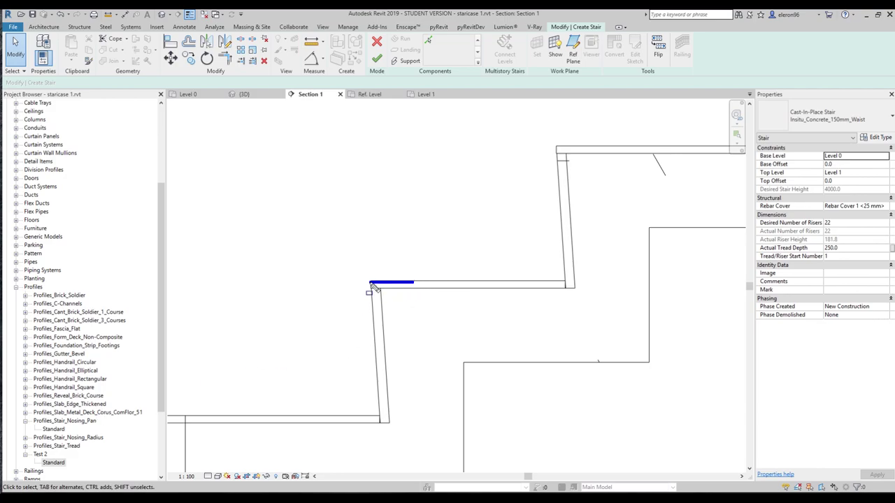
click(398, 286)
ctrl+click(374, 421)
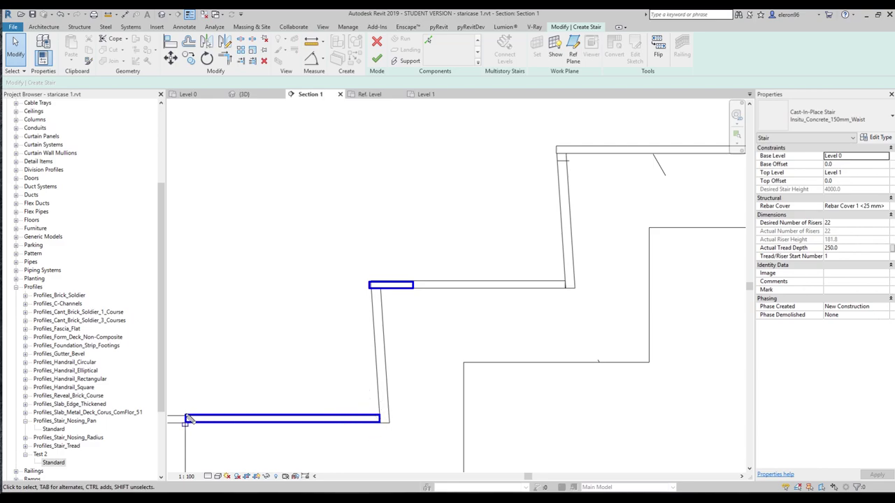
click(381, 286)
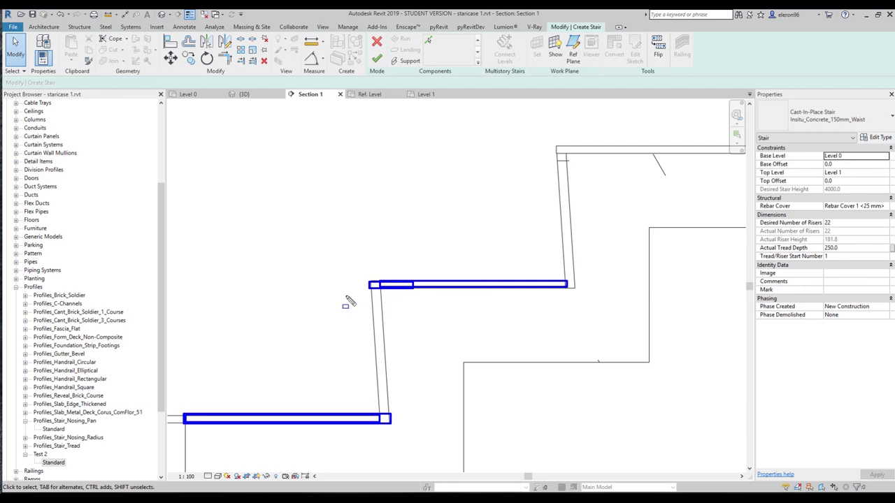
click(306, 312)
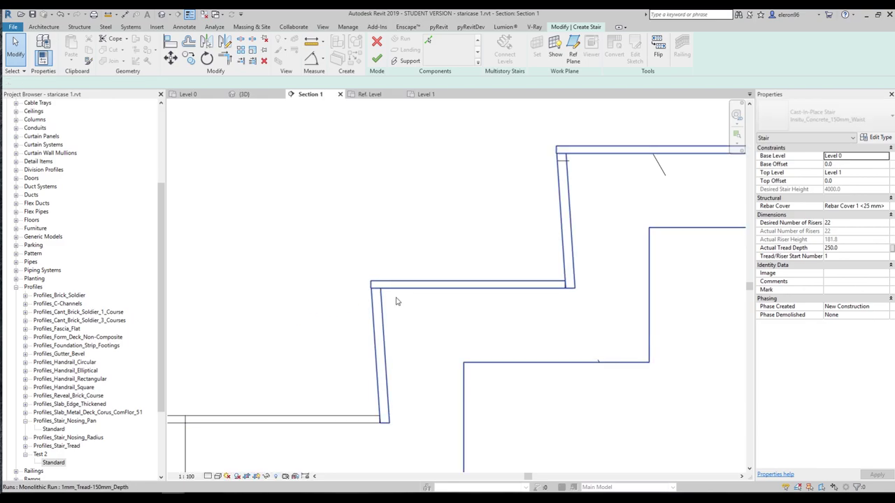
Change the upper run type's riser-to-tread connection to Extend Tread Under Riser and apply it
click(395, 302)
scroll(419, 336, down, 3)
scroll(434, 323, down, 3)
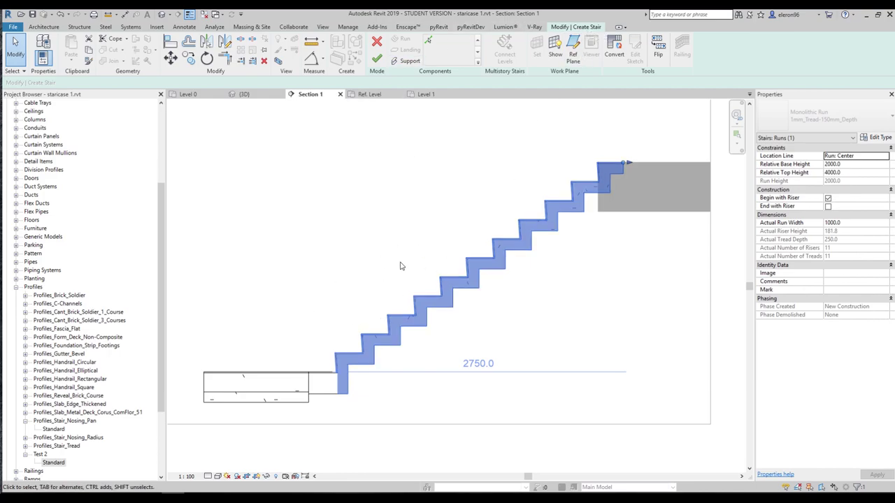
scroll(336, 361, up, 8)
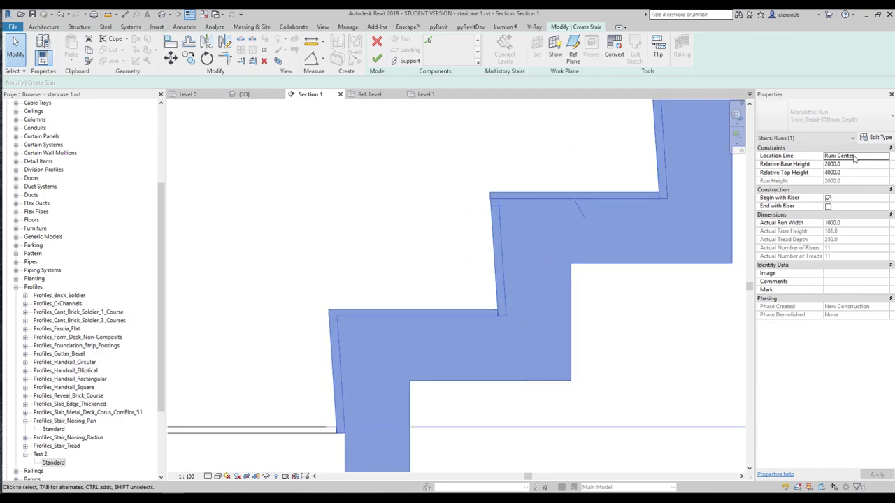
click(876, 138)
drag(354, 84, 566, 75)
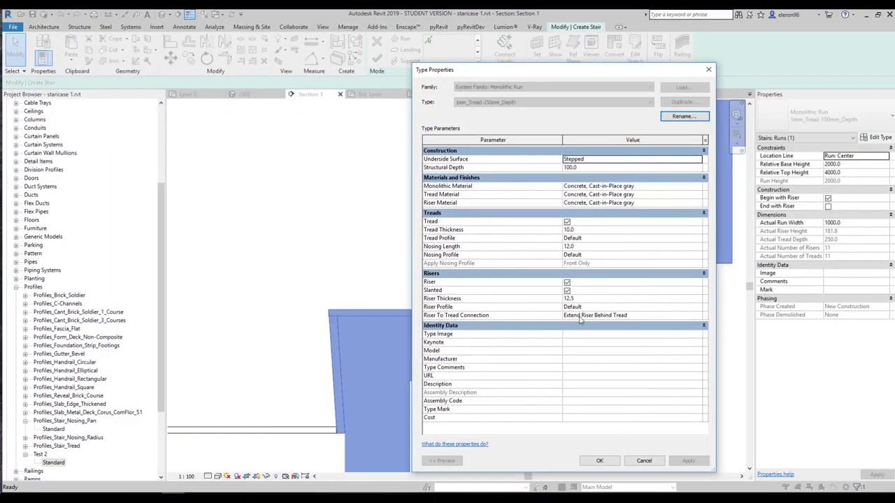
click(700, 317)
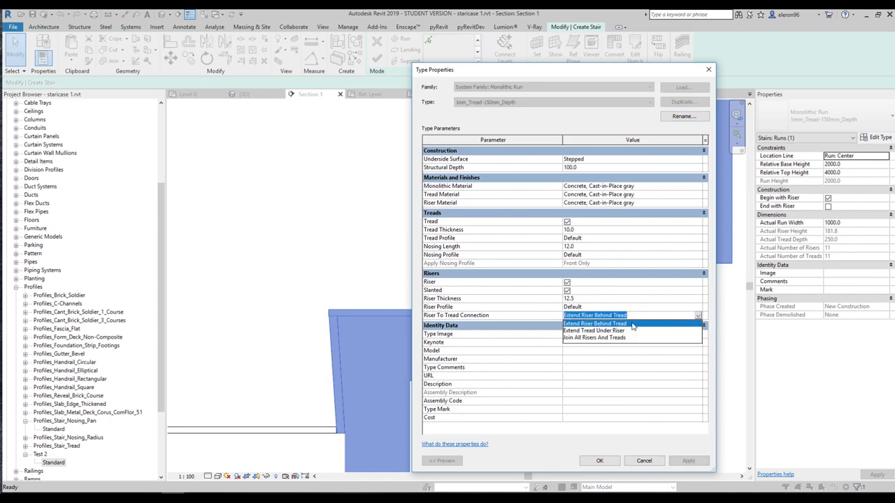
click(585, 331)
click(688, 460)
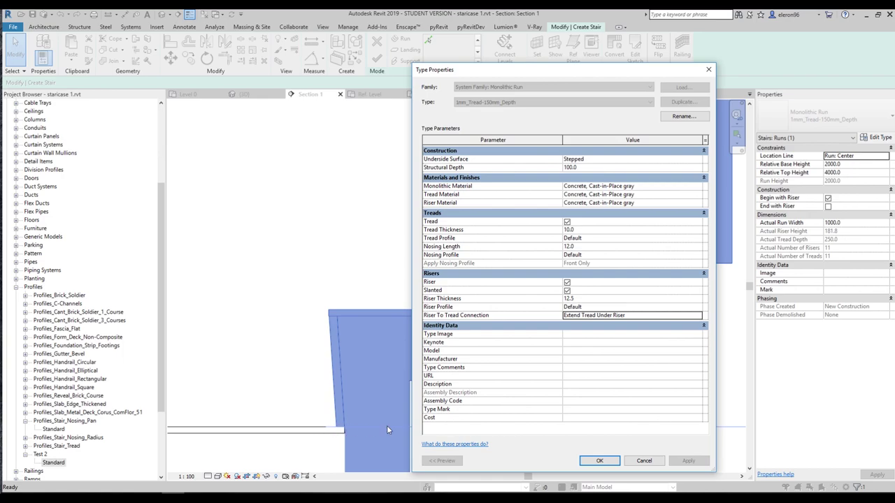
Set the run type's riser-to-tread connection to Join All Risers And Treads and accept the type properties
click(698, 316)
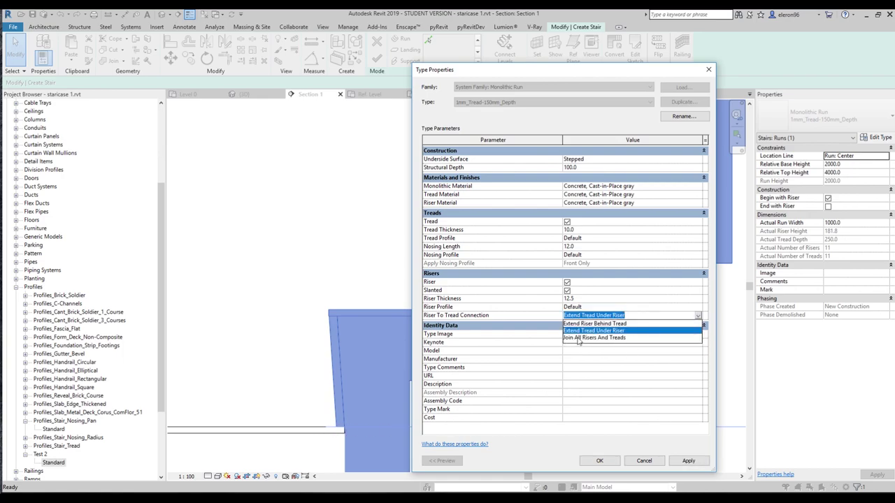
click(578, 339)
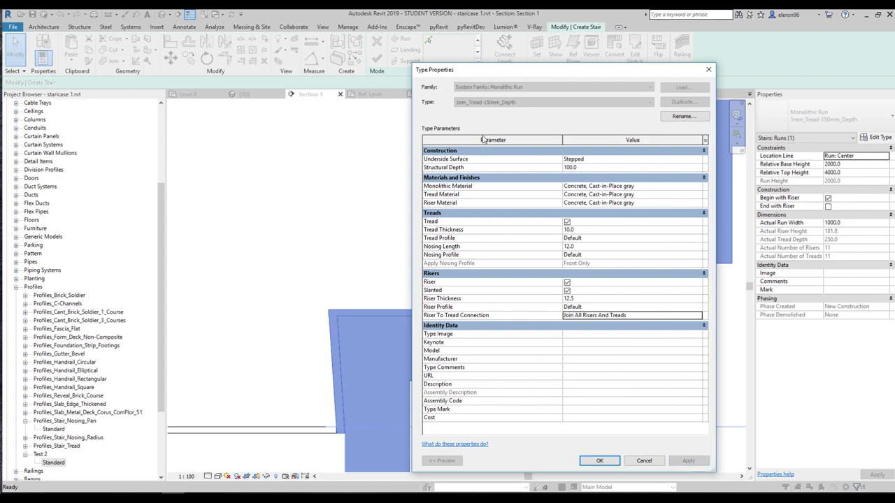
drag(486, 73, 666, 93)
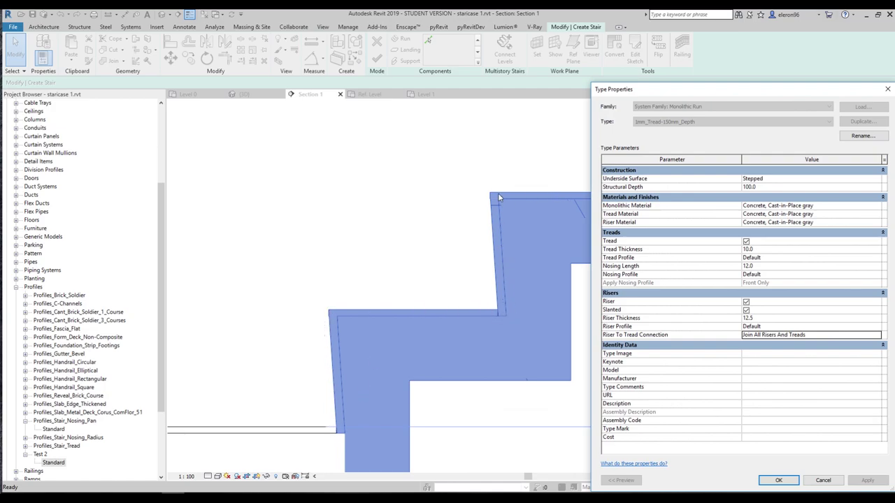
drag(702, 92, 473, 77)
click(550, 465)
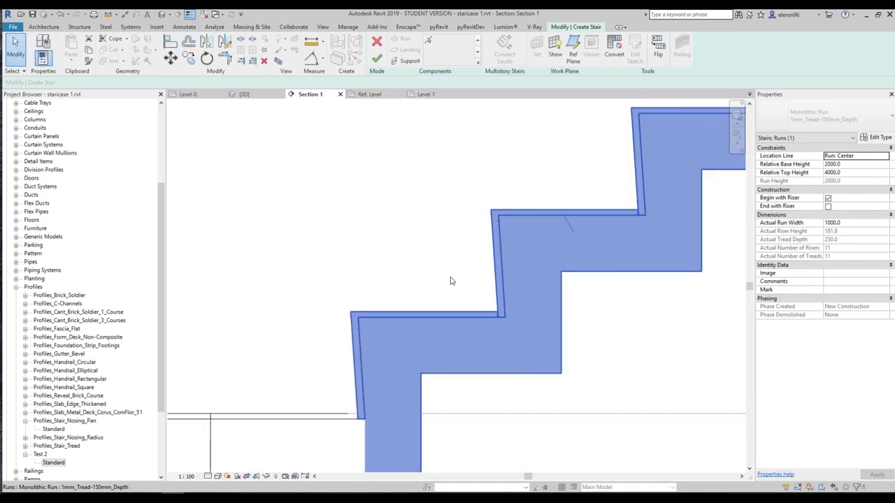
click(456, 282)
middle_drag(476, 256, 555, 236)
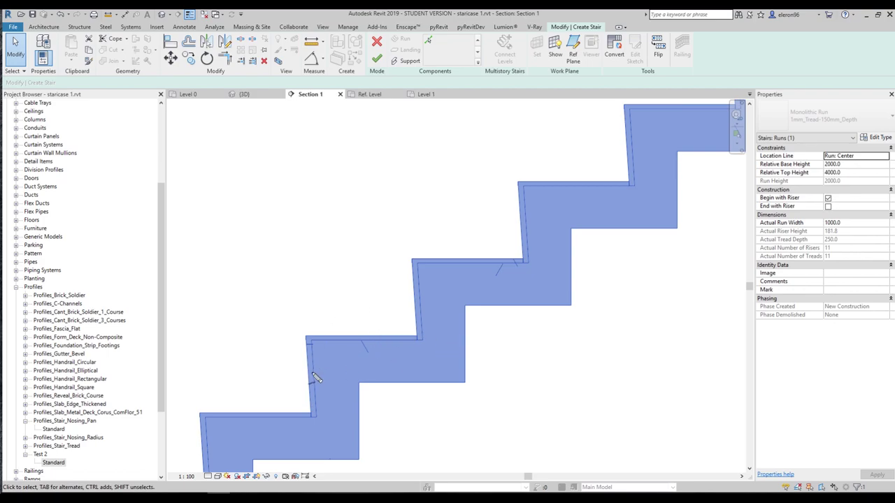
mouse_move(301, 323)
mouse_down()
mouse_move(306, 414)
mouse_move(248, 408)
mouse_move(305, 386)
mouse_move(269, 389)
mouse_move(283, 393)
mouse_up()
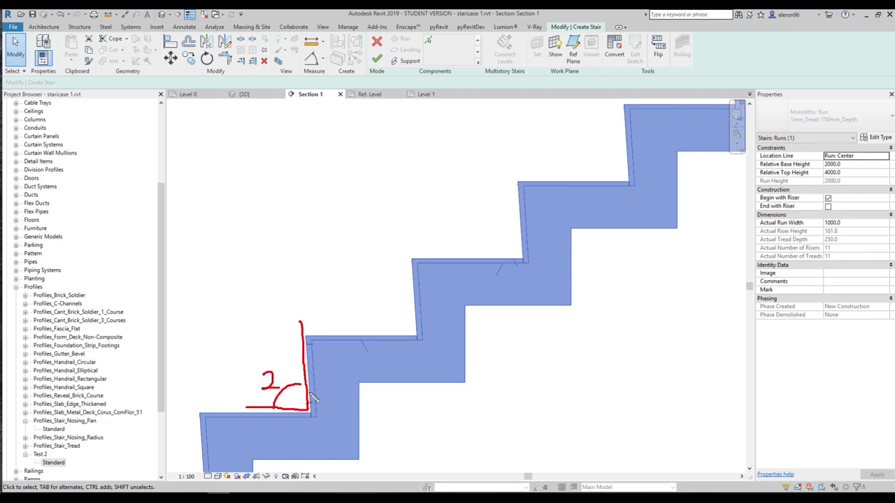
key(Escape)
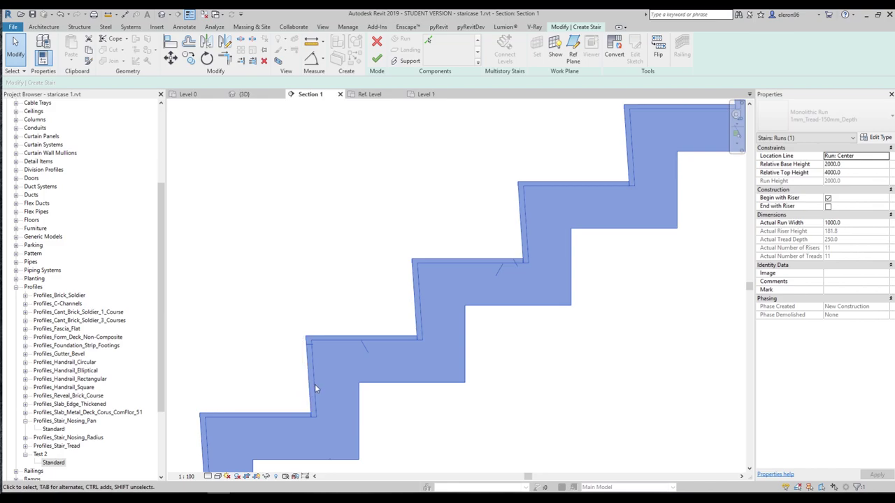
Turn off the Slanted and Riser options in the monolithic run's type properties and apply the changes
click(887, 137)
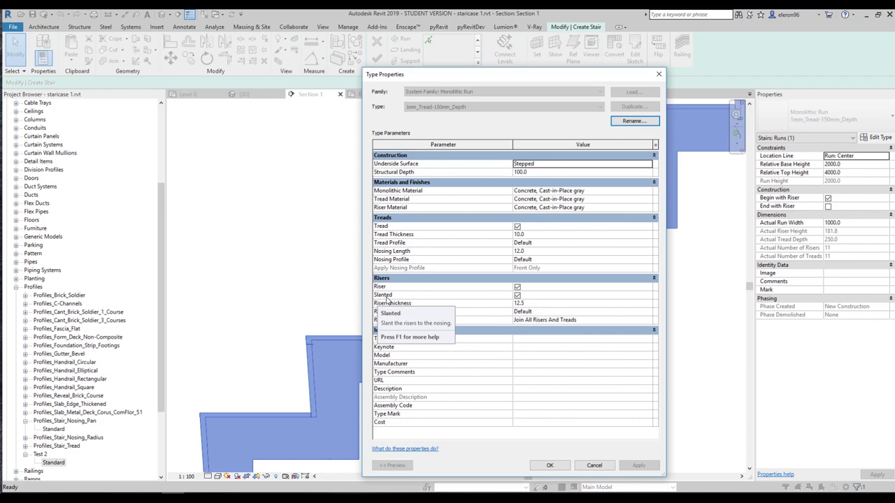
click(517, 295)
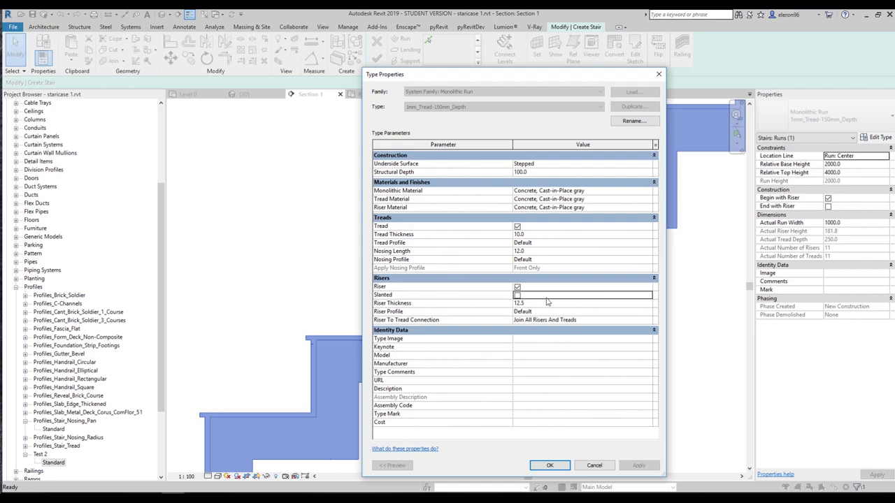
click(518, 287)
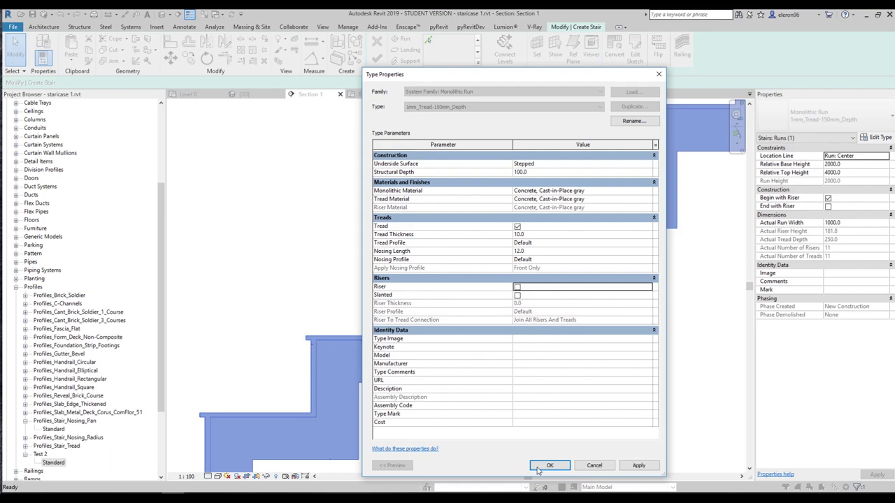
click(639, 465)
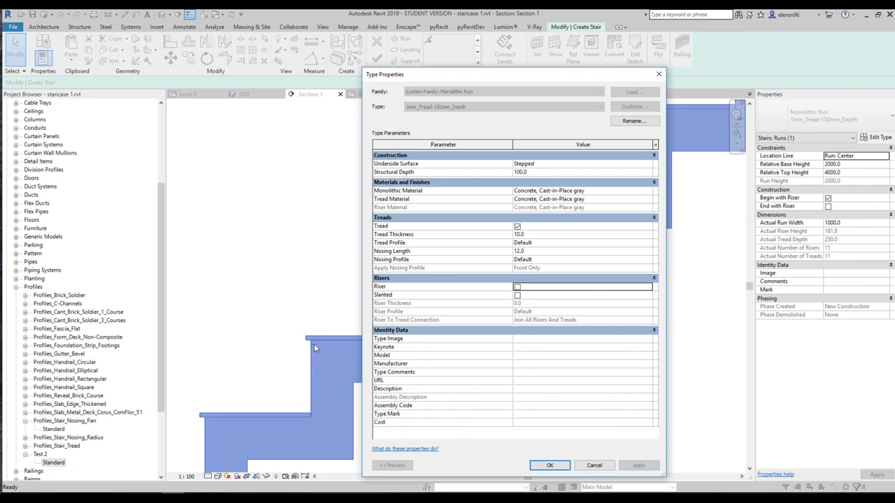
Try the run type without treads, restore the Tread option, and accept the type properties
click(518, 226)
click(629, 469)
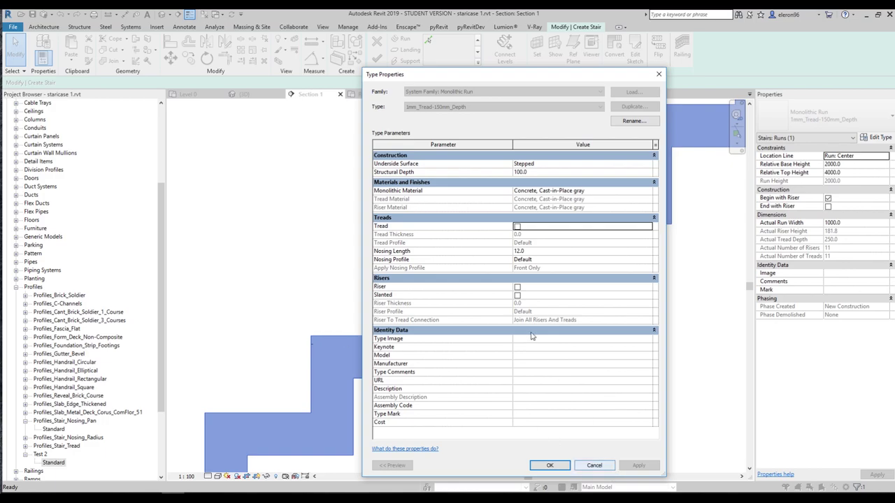
click(517, 226)
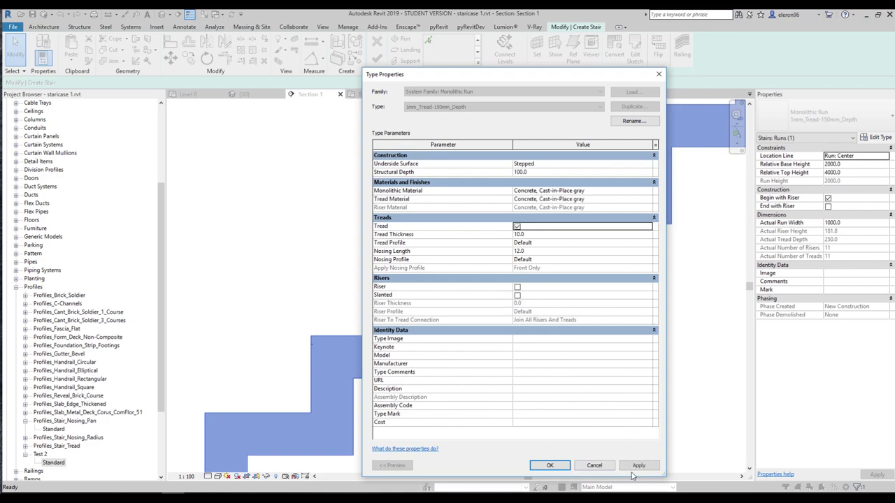
click(639, 466)
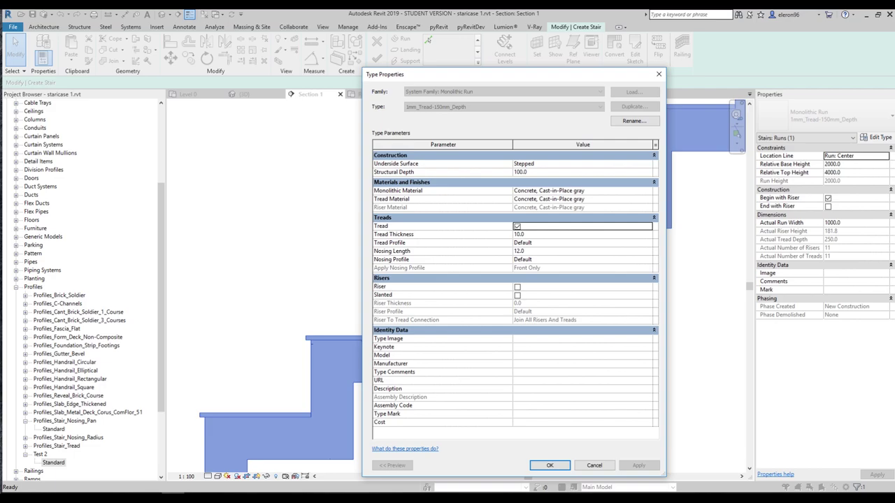
click(550, 466)
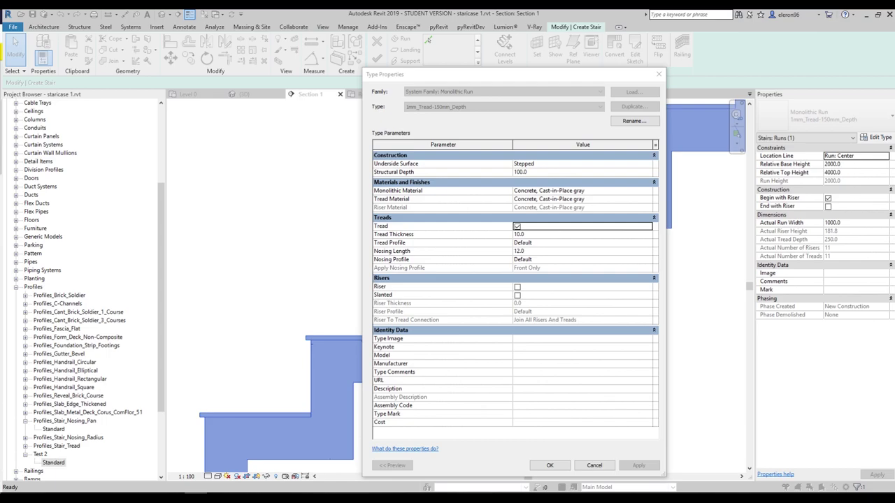
Switch to the browser and view the "11 - Part of the stairs" post on the YouTube channel's community page
key(alt+Tab)
double_click(341, 9)
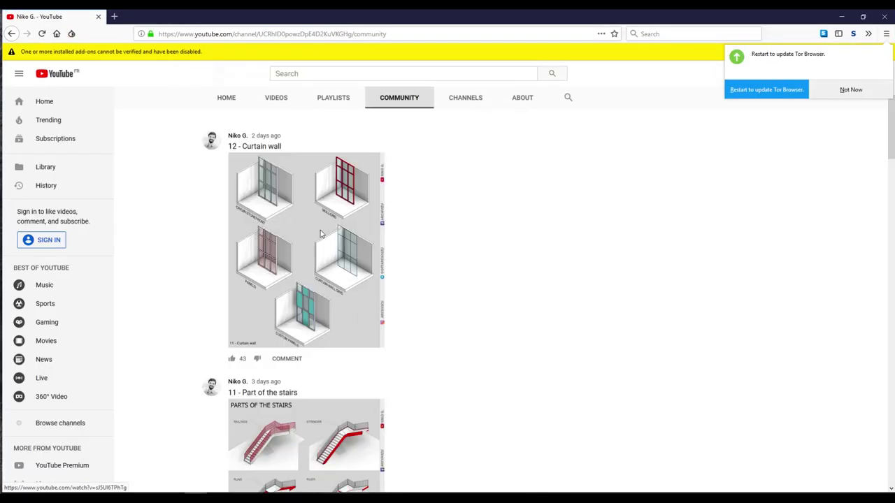
scroll(321, 234, down, 3)
scroll(321, 234, down, 1)
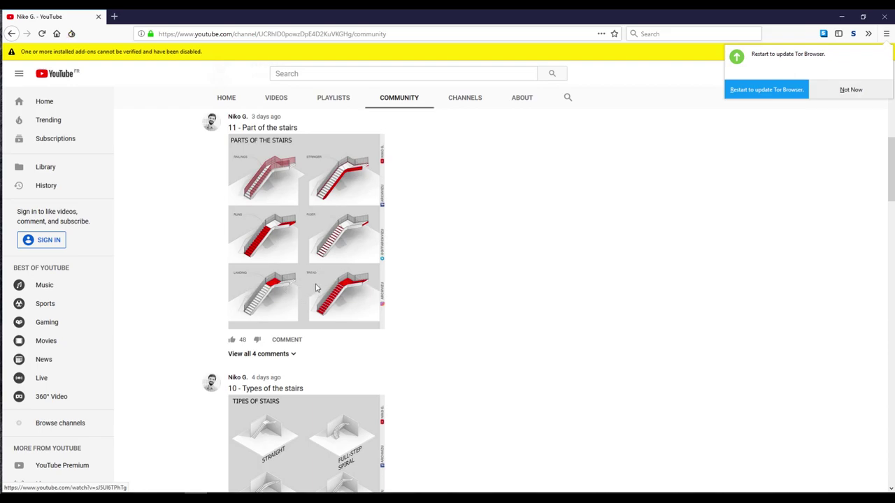
scroll(370, 272, down, 3)
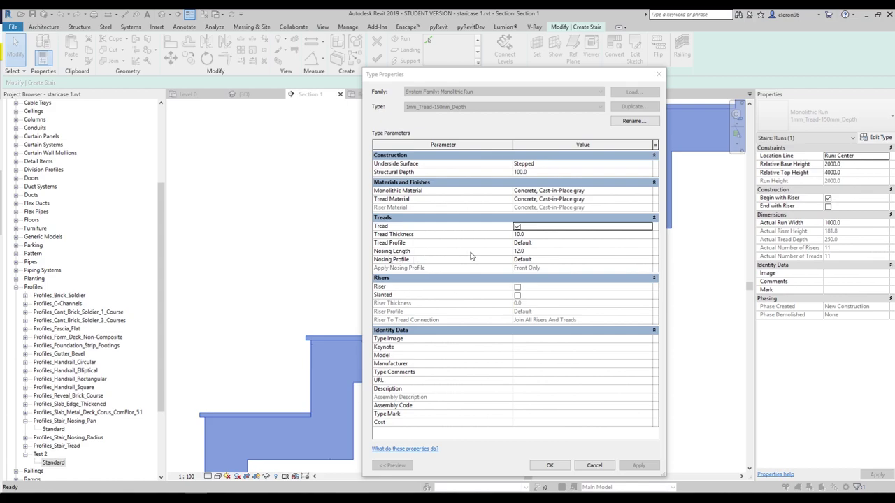
Set the monolithic run type's nosing length to 0 and apply the change
click(540, 253)
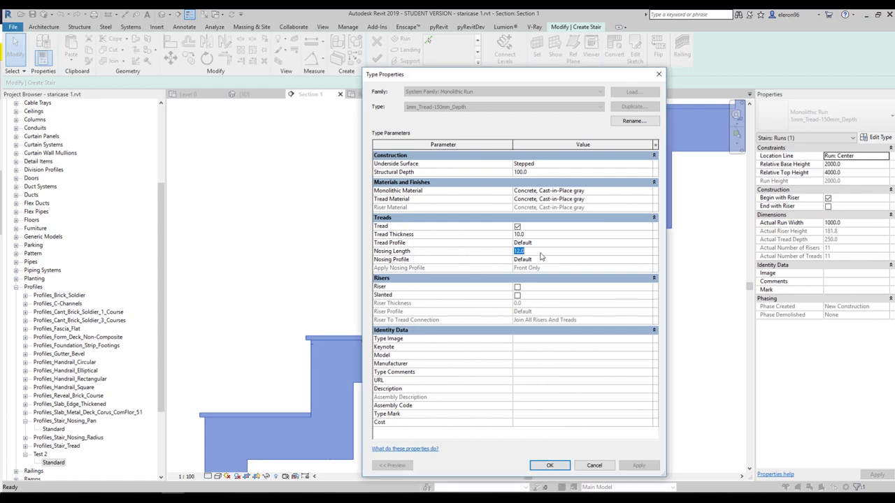
text(0)
click(638, 465)
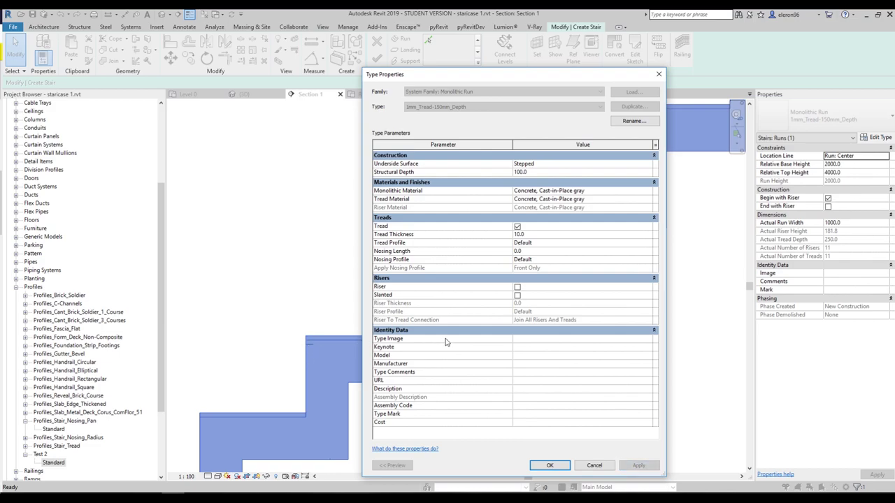
Turn on the Riser and Slanted options for the monolithic run type and accept the type properties
click(517, 287)
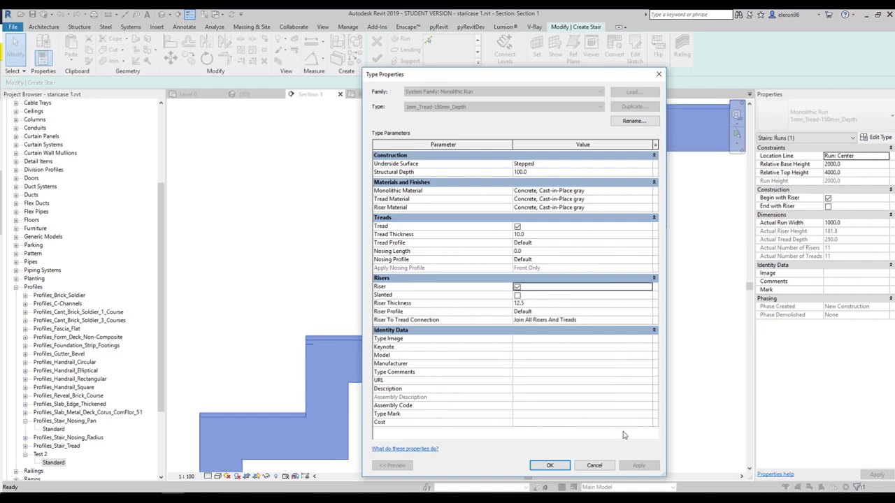
click(638, 465)
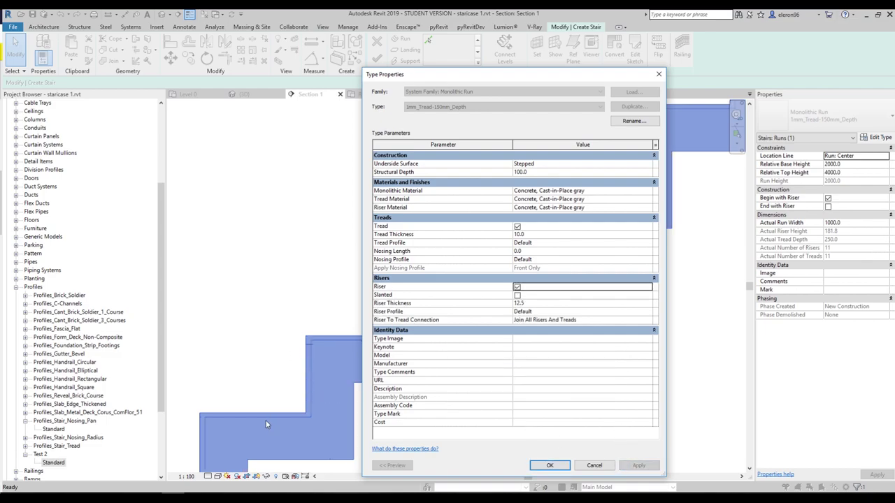
click(518, 295)
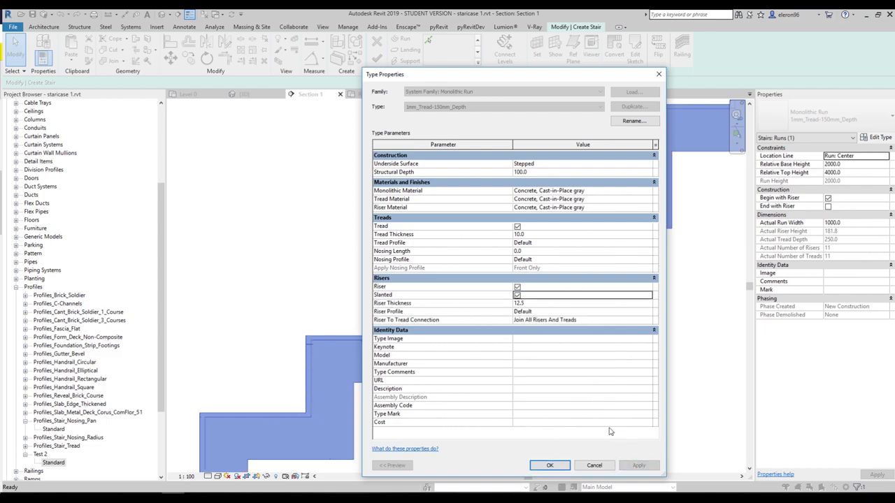
click(635, 466)
click(550, 466)
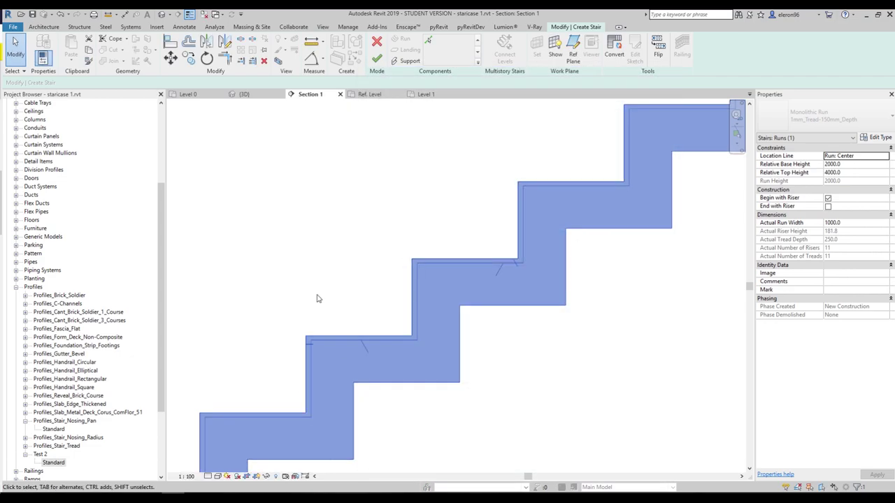
Reselect the run in the section, reopen its type properties and apply a nosing length of 25
click(336, 321)
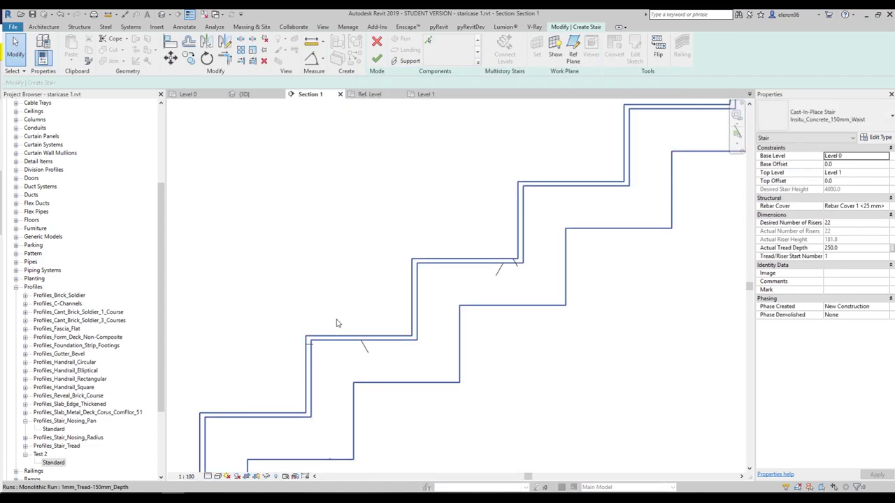
click(321, 378)
click(878, 138)
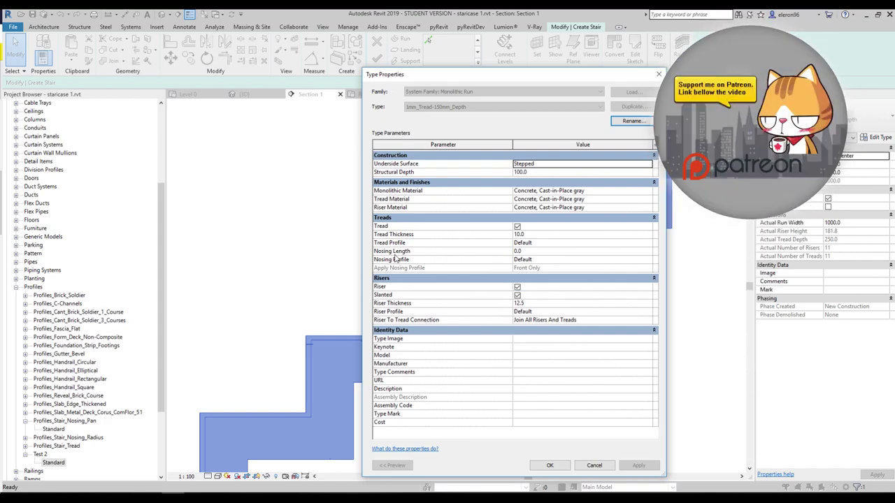
click(544, 252)
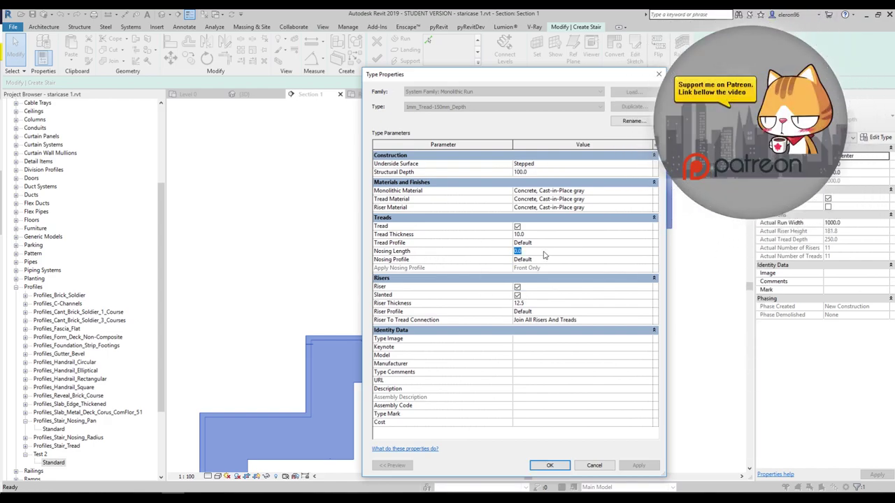
text(25)
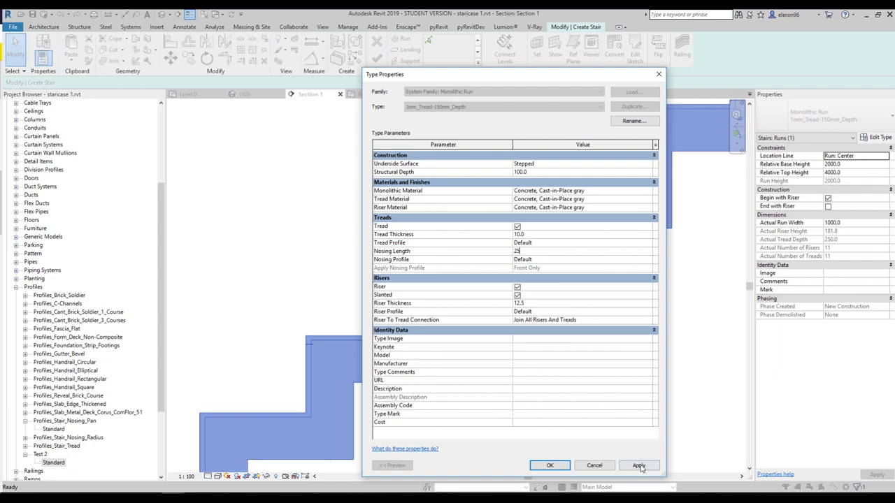
key(Return)
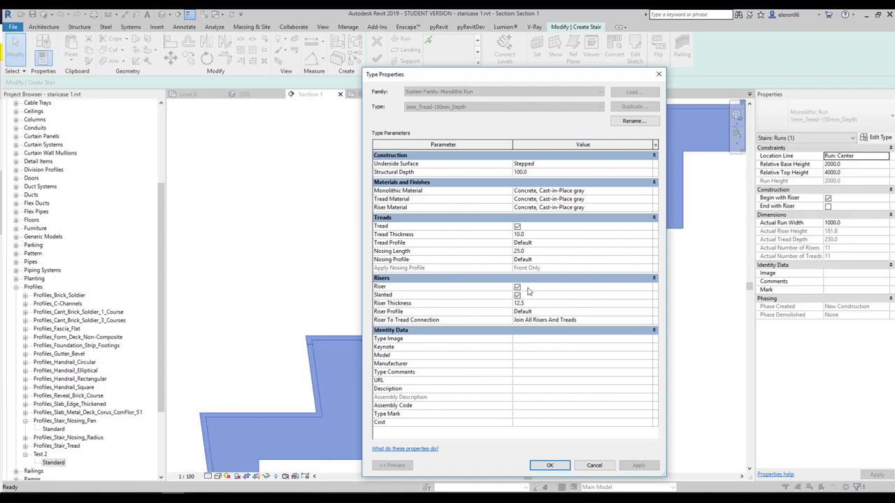
Set the run type's nosing length to 100 and apply the change
click(538, 251)
text(100)
click(633, 465)
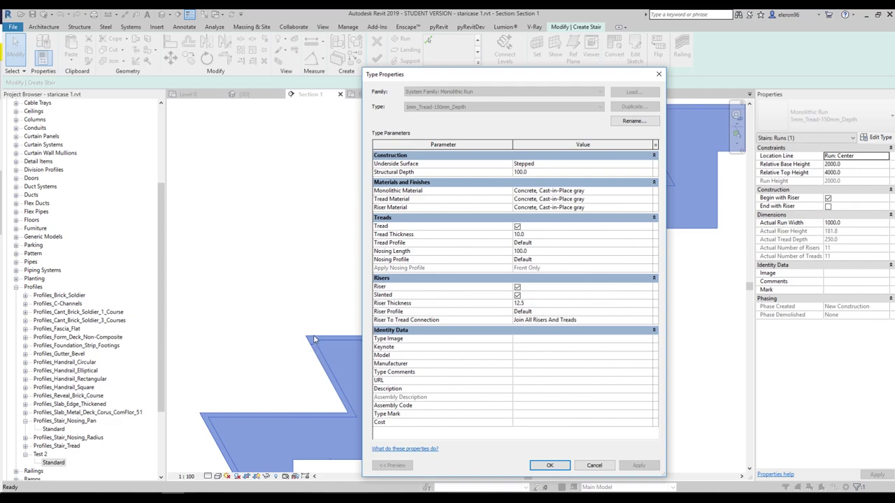
Set the run type's nosing length to 0, turn off the Slanted option and accept the type properties
click(538, 252)
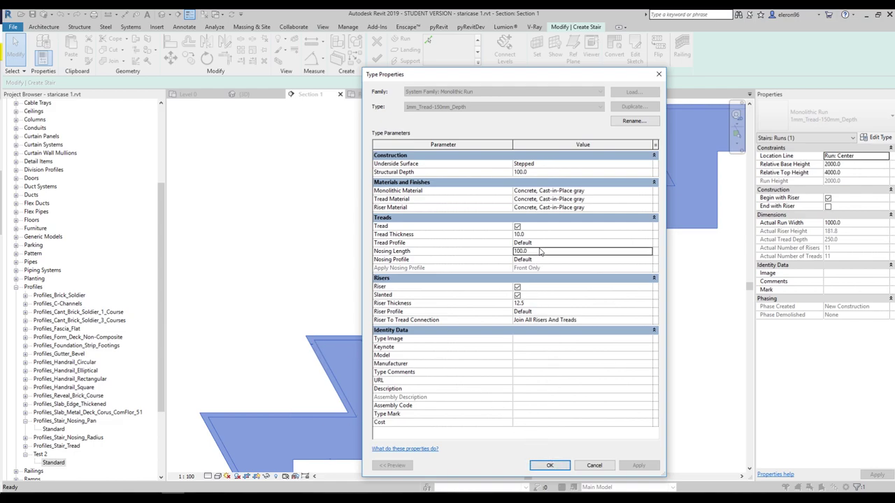
text(0)
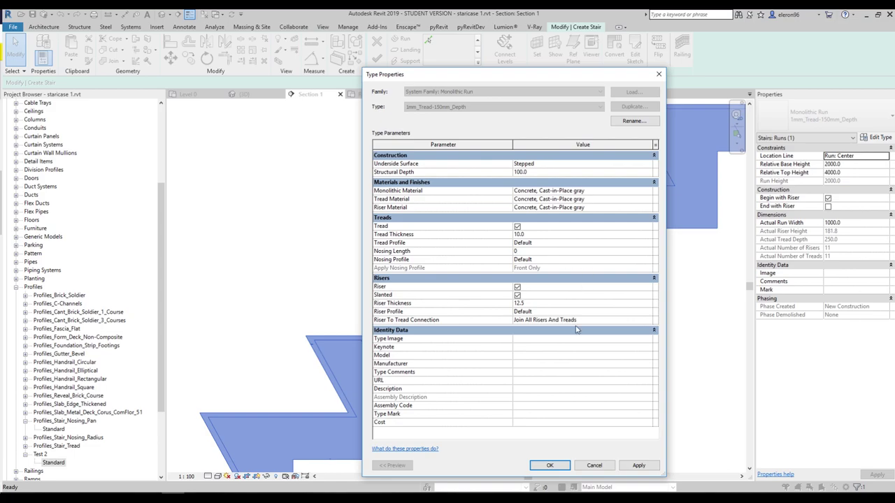
click(517, 295)
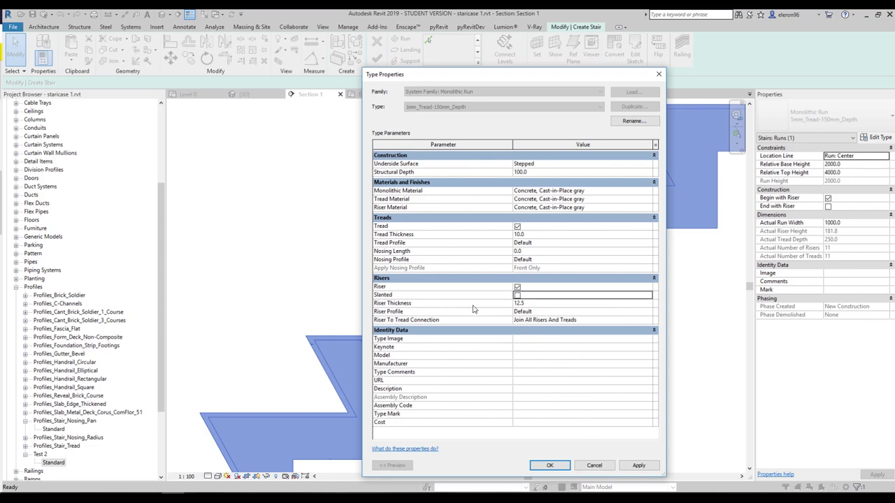
click(559, 466)
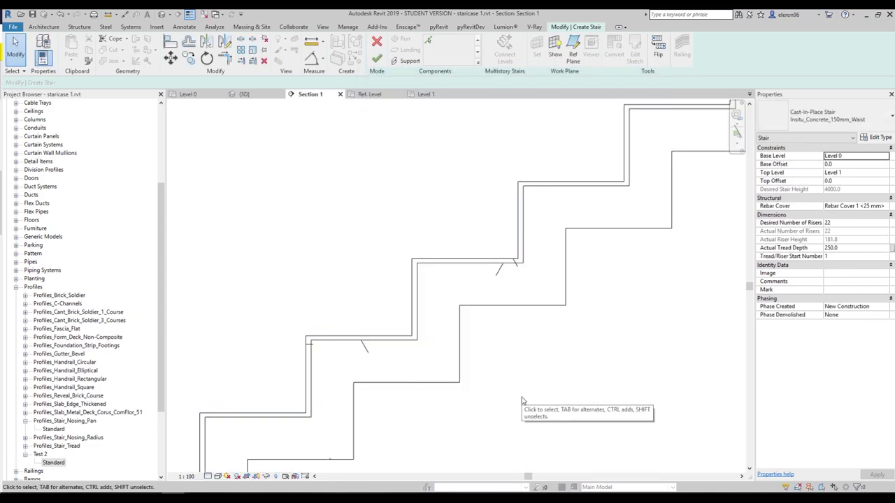
Switch to the 3D view and select the monolithic landing between the two stair runs
scroll(674, 228, down, 3)
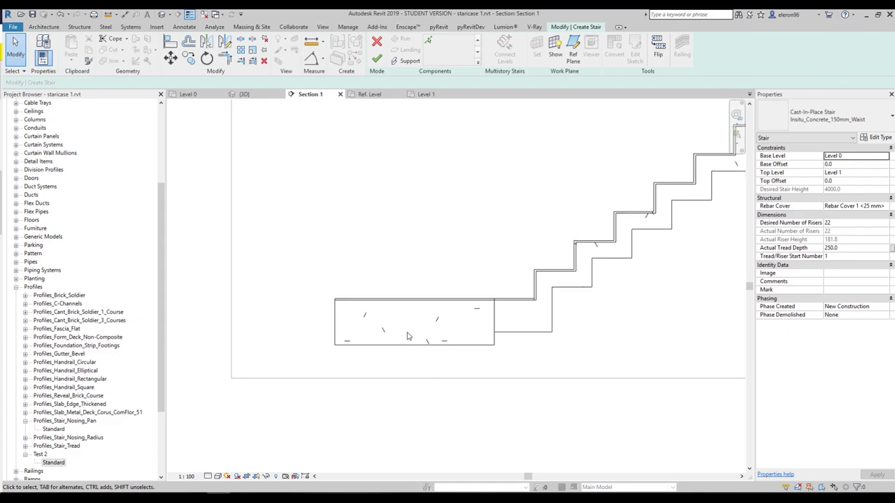
click(245, 94)
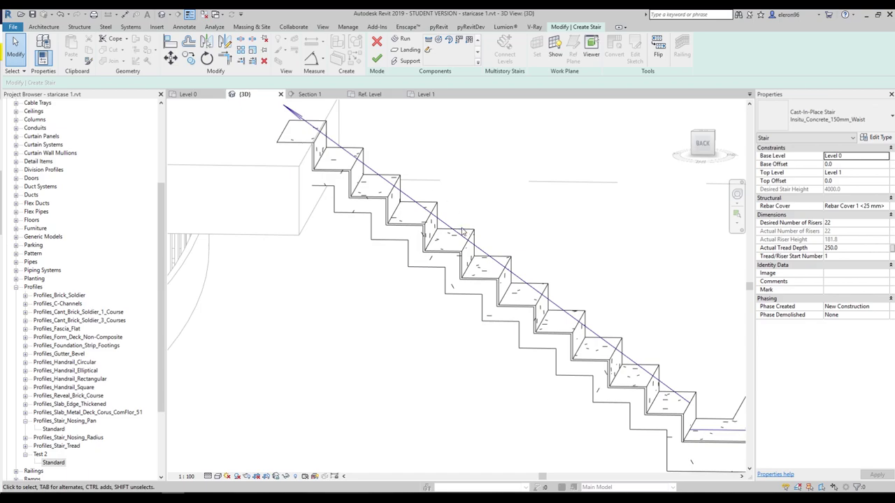
scroll(480, 308, down, 3)
click(510, 250)
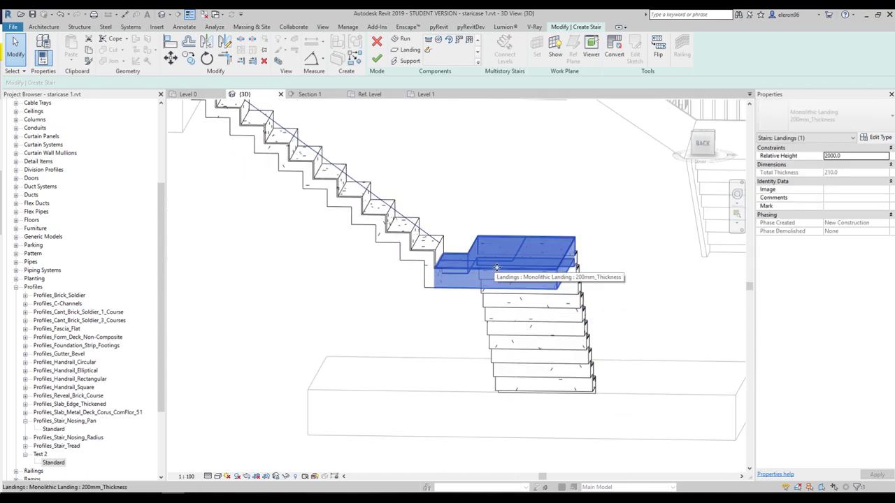
shift+middle_drag(509, 250, 448, 266)
key(Escape)
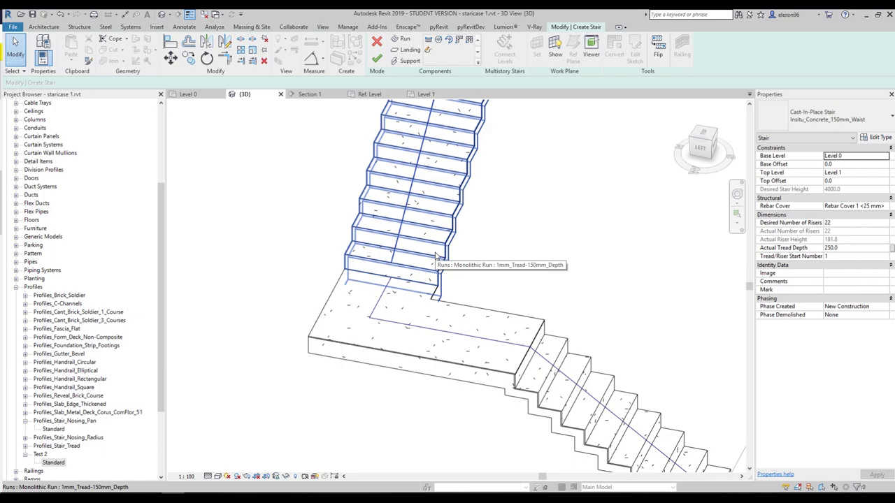
click(362, 327)
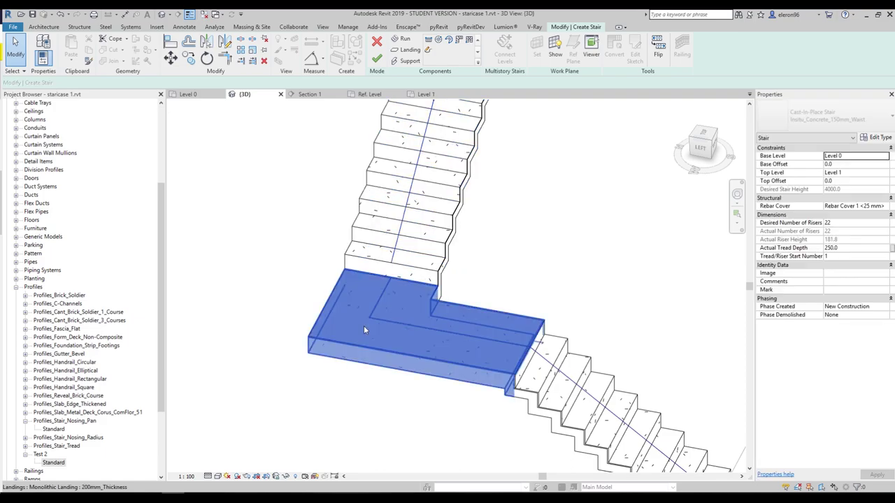
click(880, 138)
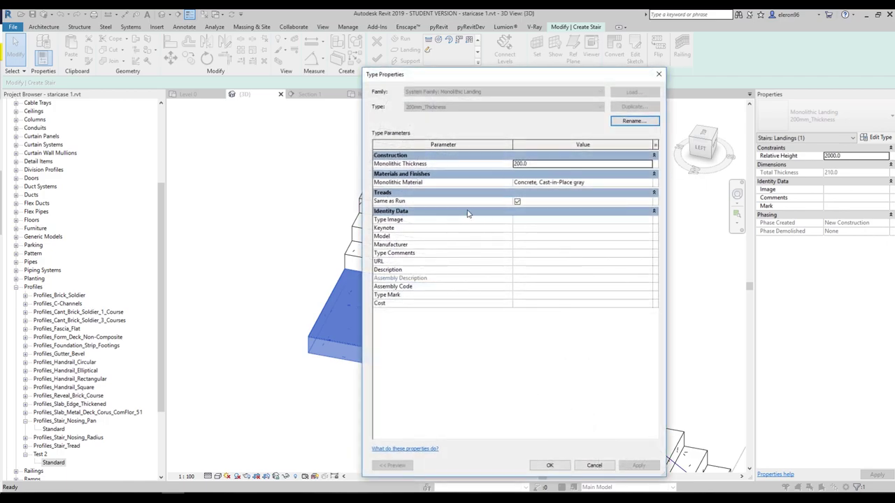
click(518, 201)
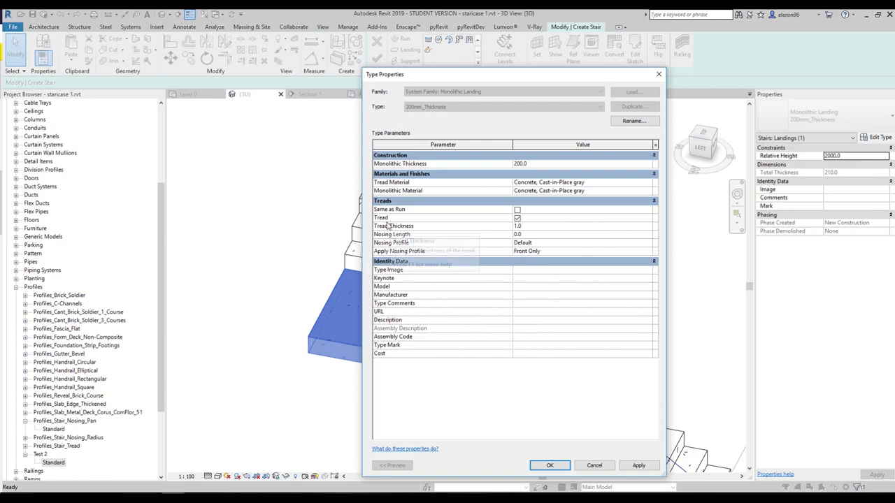
drag(439, 80, 458, 80)
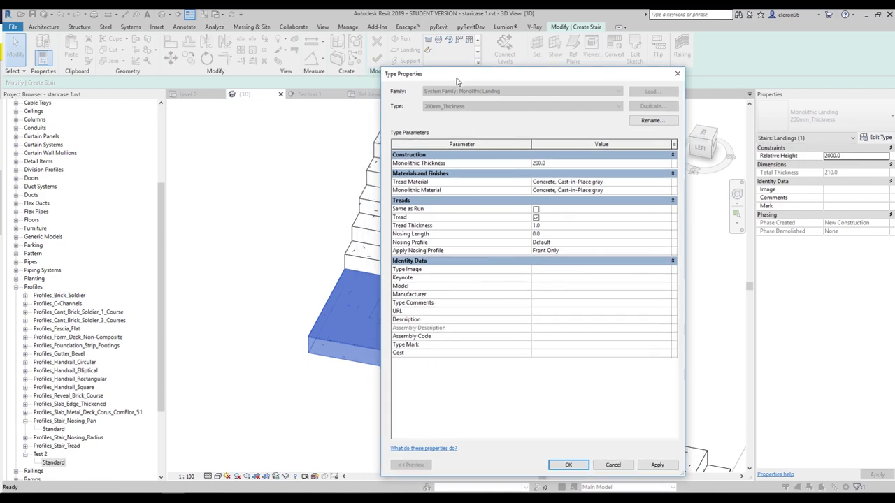
click(676, 74)
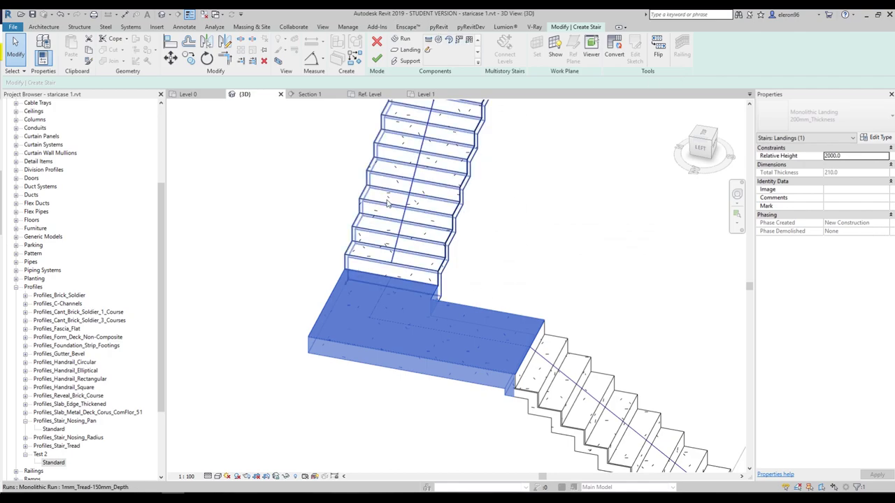
In the Section 1 view, turn off Same as Run in the landing's type properties and apply a tread thickness of 15
click(309, 94)
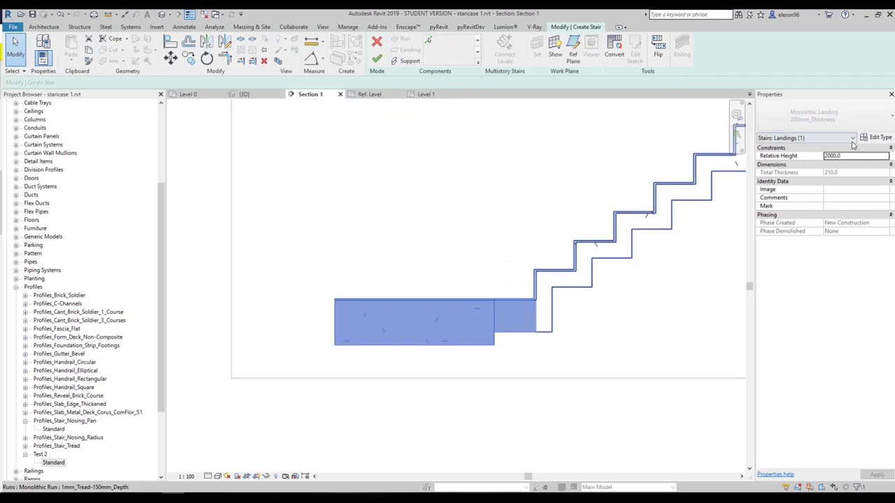
double_click(695, 172)
click(535, 202)
drag(506, 75, 651, 82)
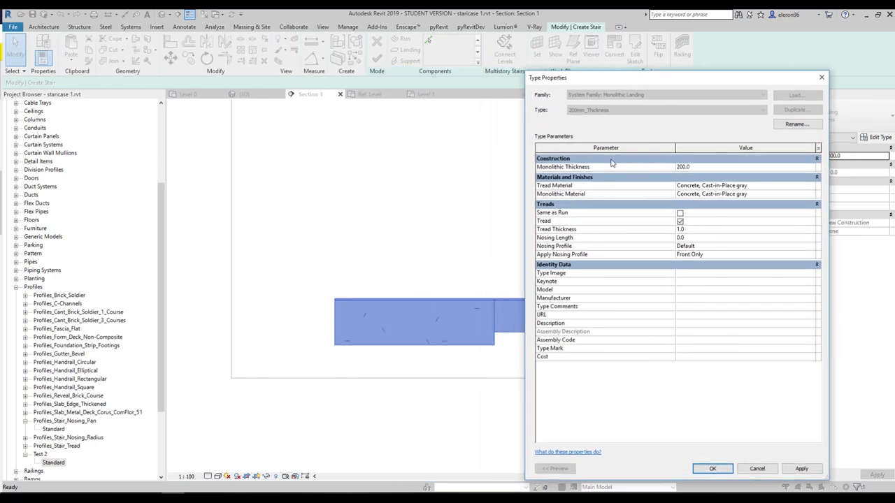
click(698, 230)
click(799, 469)
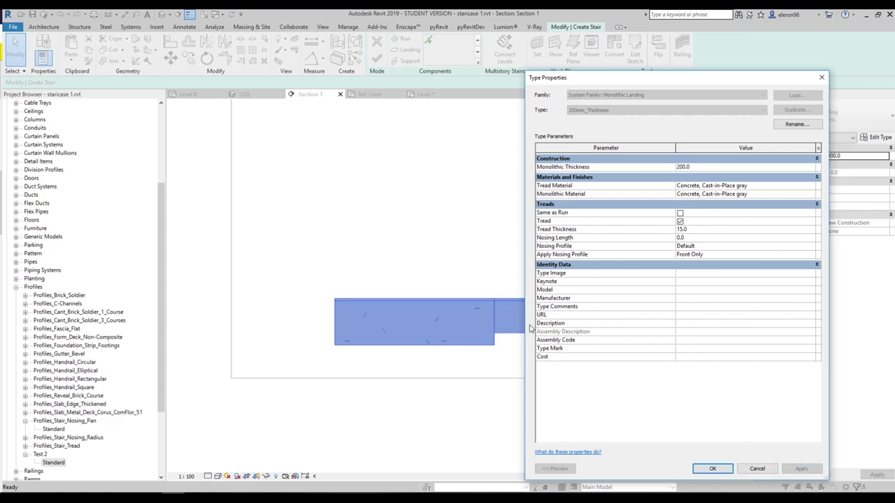
Set the landing type's tread thickness to 50, apply it and uncover the section view behind the dialog
click(697, 232)
text(50)
click(801, 469)
drag(638, 79, 175, 79)
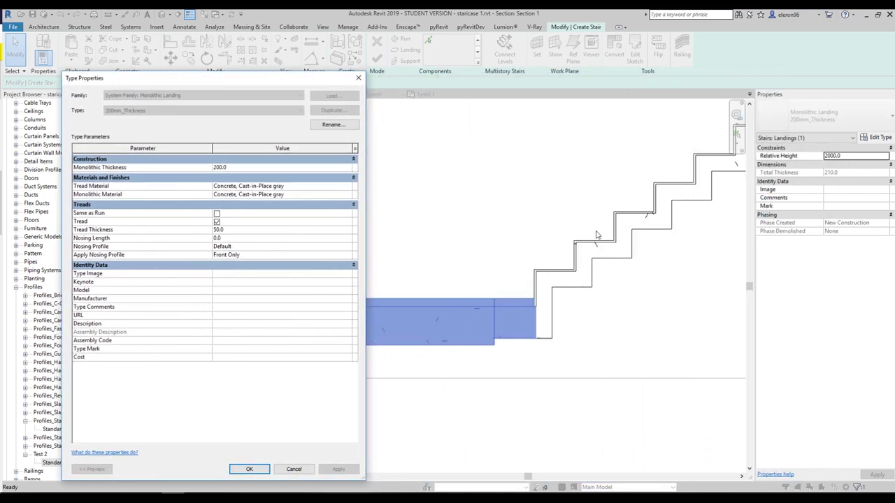
Set the landing type's nosing length to 100 and apply the change
click(231, 239)
drag(236, 82, 189, 70)
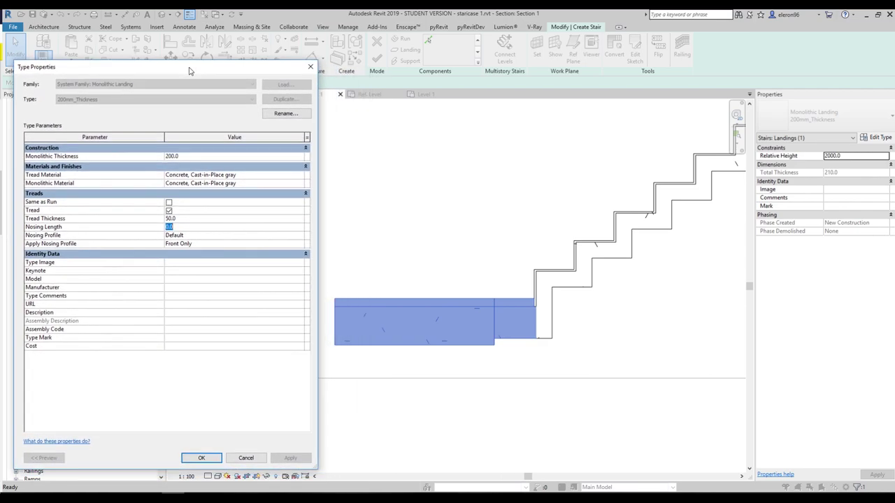
text(100)
click(290, 458)
Check the available nosing profiles and set the landing type's Apply Nosing Profile option to Front, Left and Right
click(299, 236)
scroll(248, 261, down, 4)
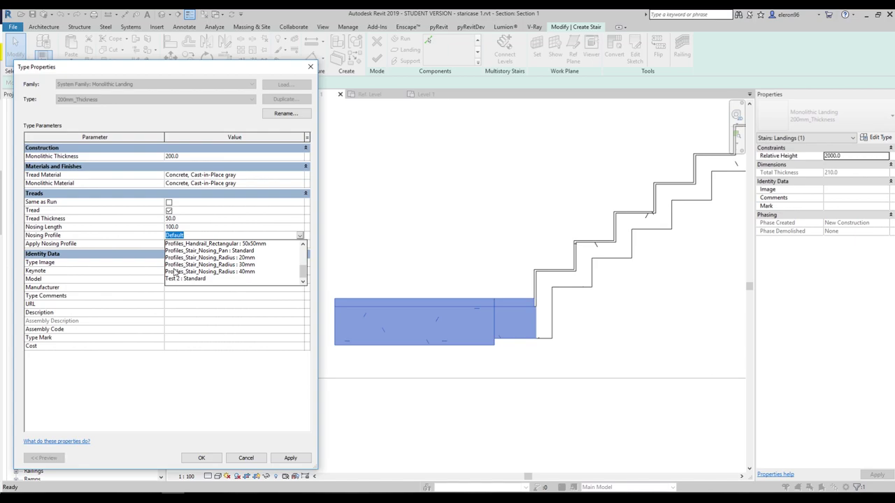
click(144, 302)
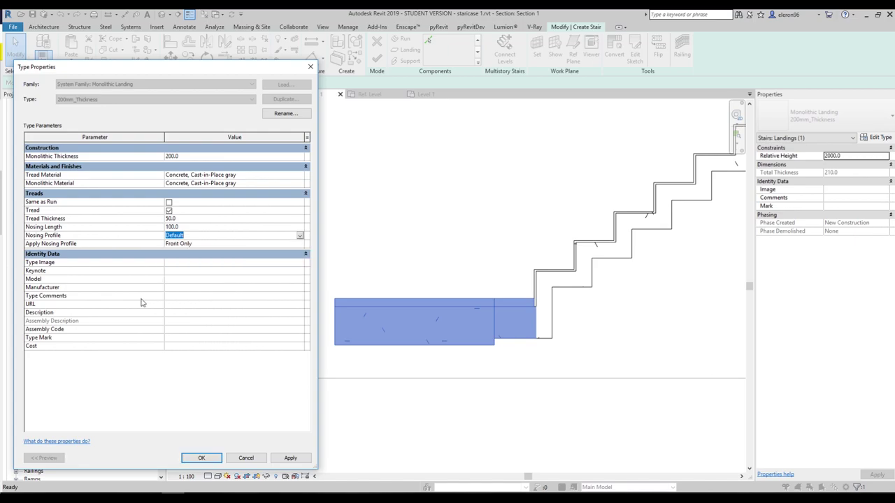
click(300, 245)
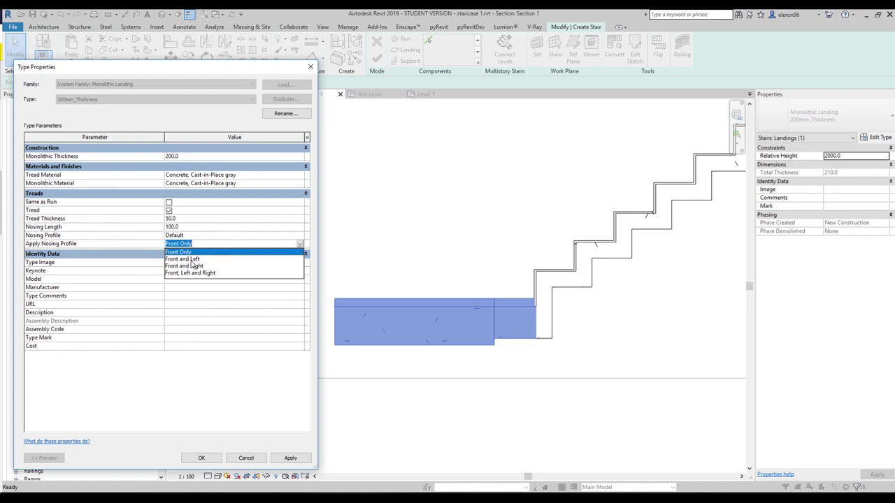
click(202, 274)
click(290, 458)
click(291, 237)
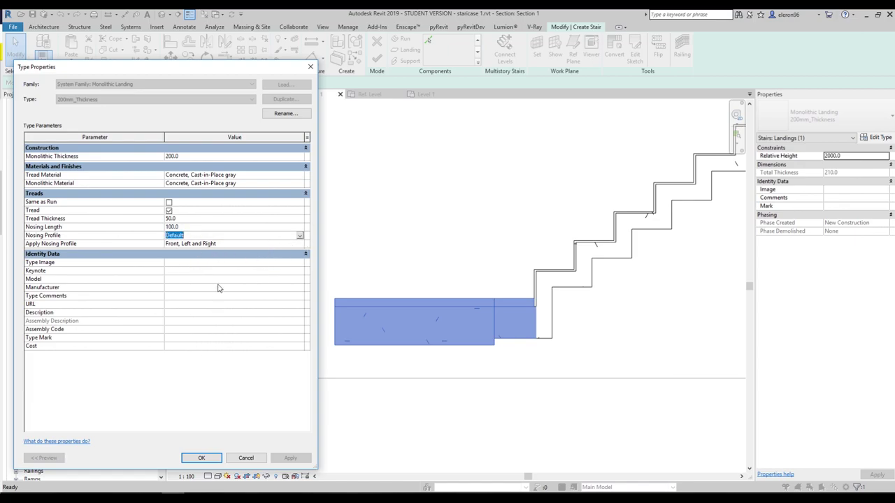
Accept the landing type's properties and examine the landing's nosing edges up close in the 3D view
click(202, 458)
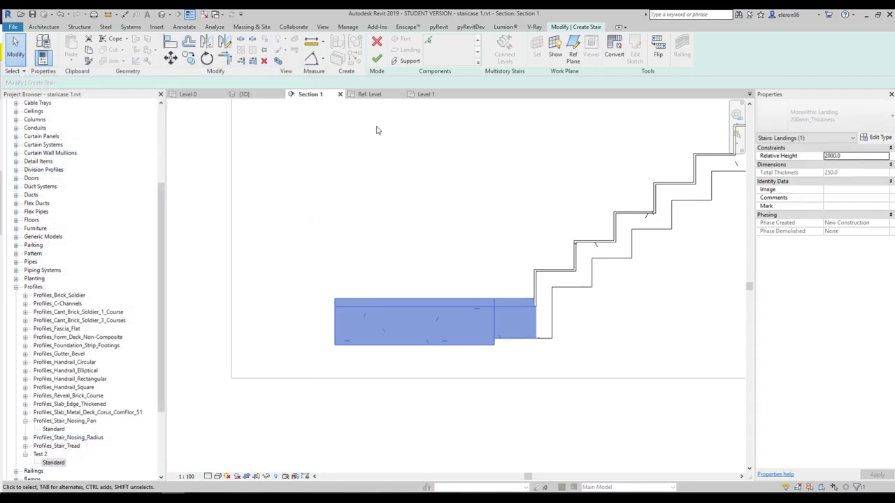
click(240, 94)
shift+middle_drag(553, 320, 574, 252)
click(573, 252)
scroll(489, 322, up, 5)
shift+middle_drag(489, 322, 498, 245)
scroll(561, 234, down, 2)
click(493, 248)
Turn off the Tread option in the landing's type properties and apply the change
click(874, 137)
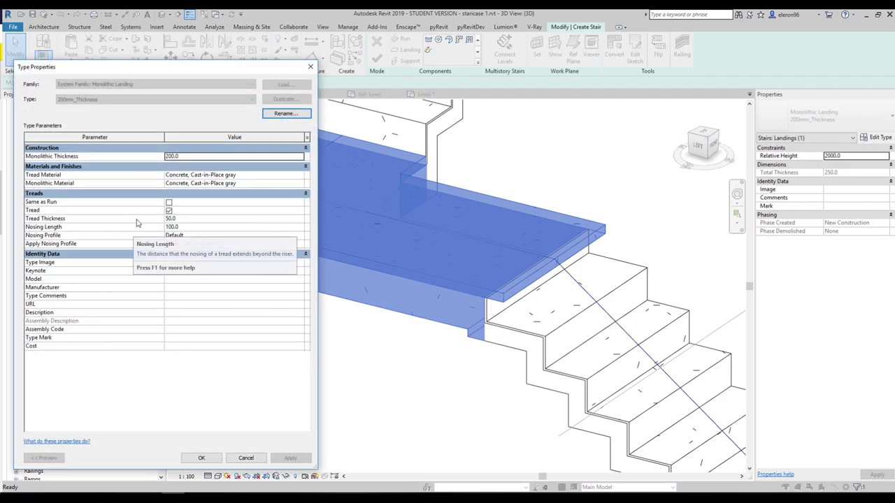
click(169, 210)
click(169, 211)
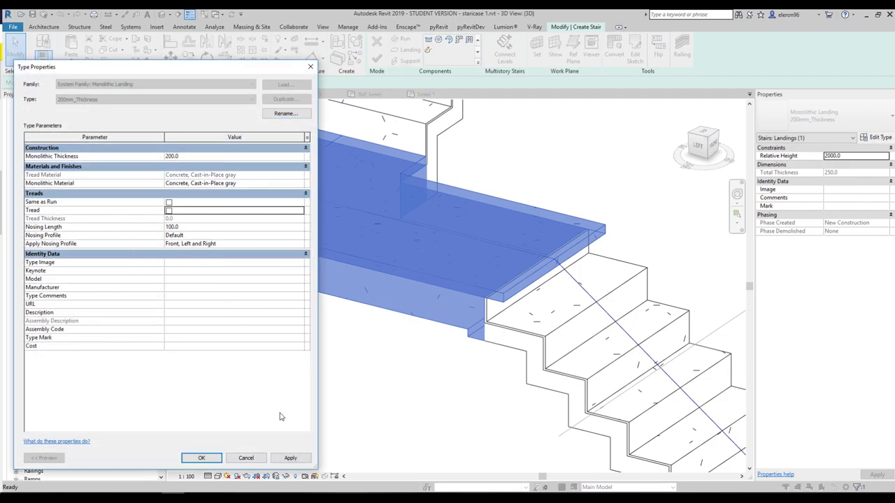
click(298, 458)
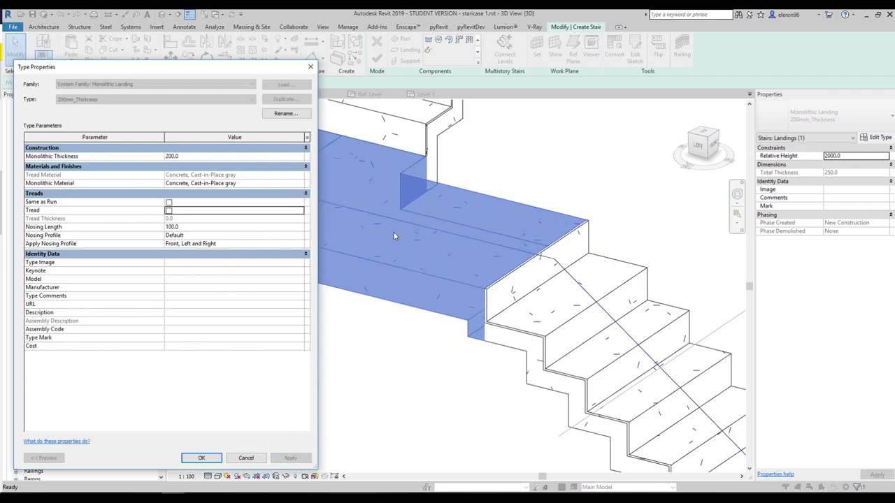
Set the landing type's Monolithic Material to Damp-proofing, then apply and accept the type properties
click(302, 185)
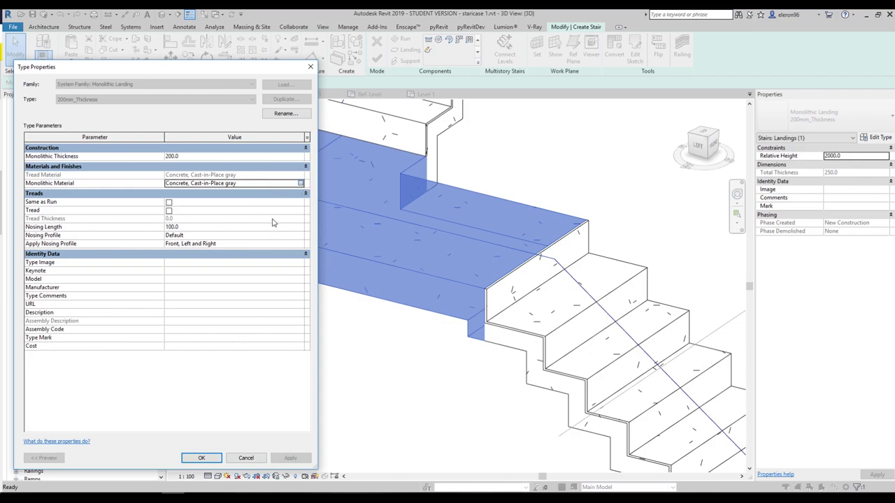
click(300, 183)
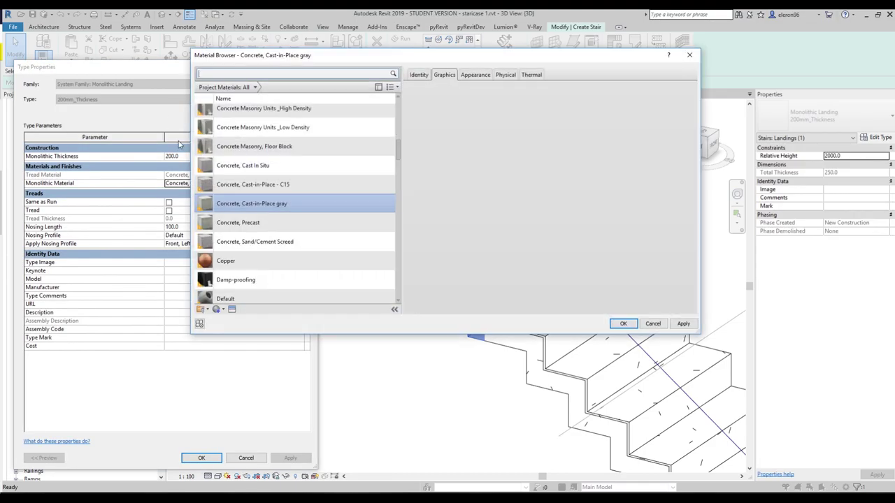
click(257, 281)
click(623, 324)
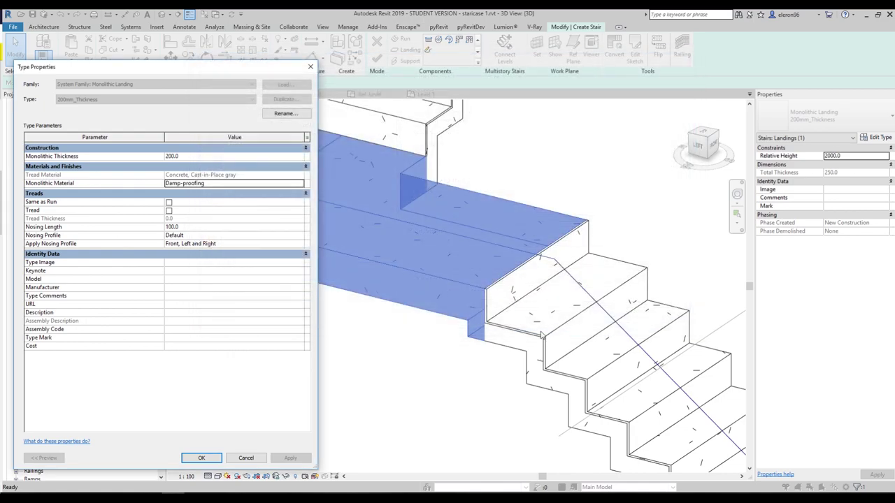
click(283, 459)
click(207, 459)
Deselect the landing and set the 3D view's visual style to Shaded
click(357, 376)
click(218, 476)
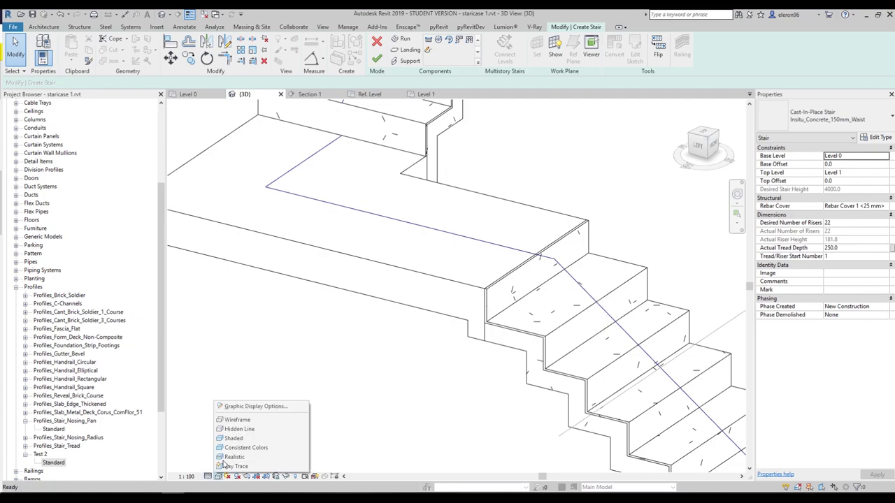
click(233, 438)
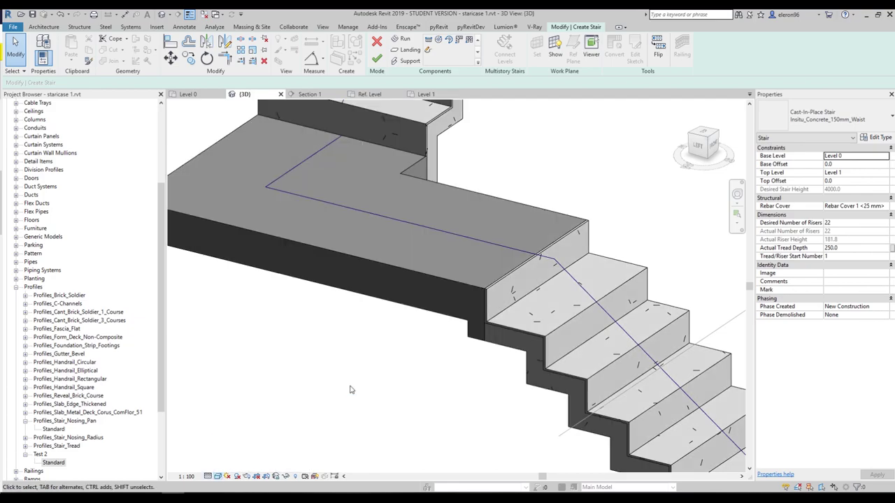
Turn on Same as Run in the landing's type properties and accept the change
double_click(447, 257)
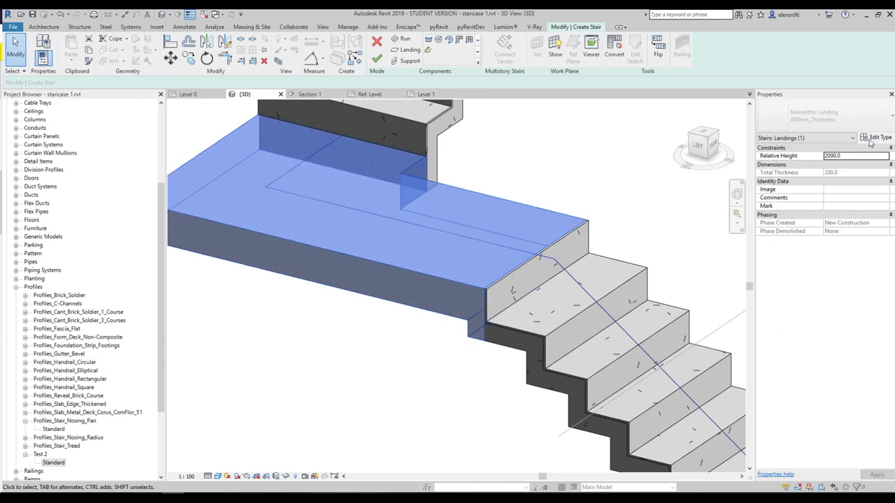
click(170, 203)
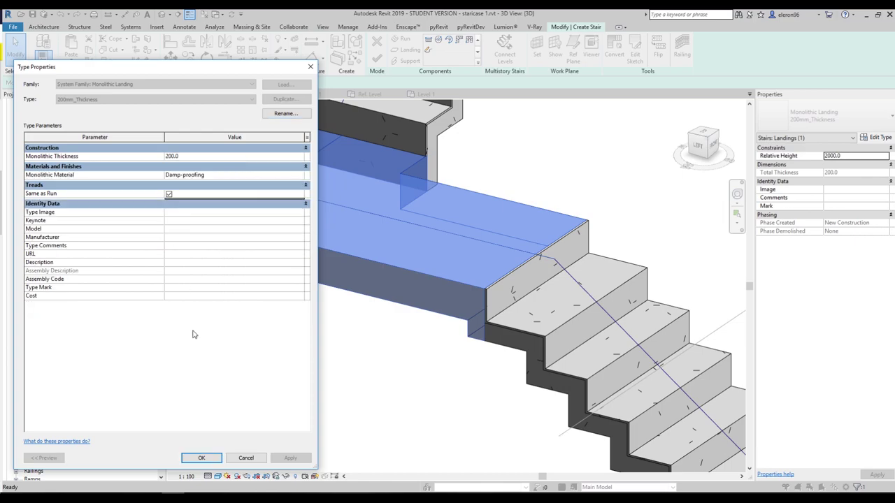
click(208, 459)
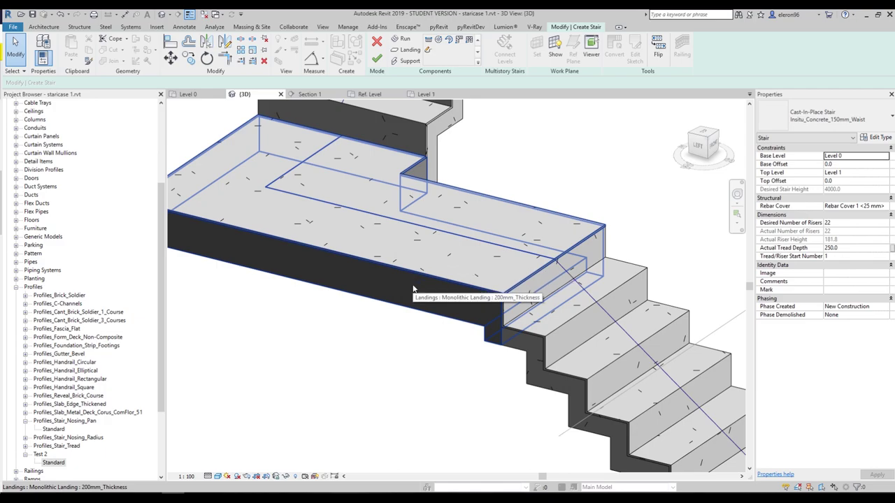
Reopen the landing's type properties, turn off Same as Run and apply the change
click(374, 248)
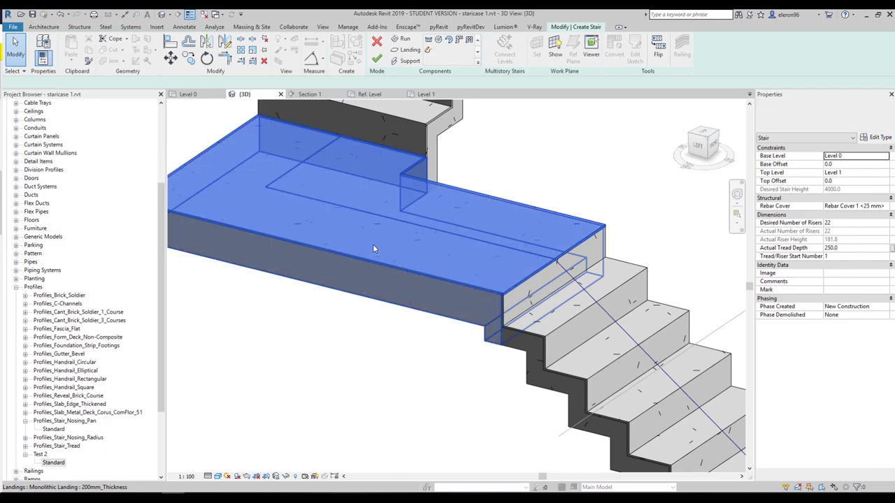
click(880, 139)
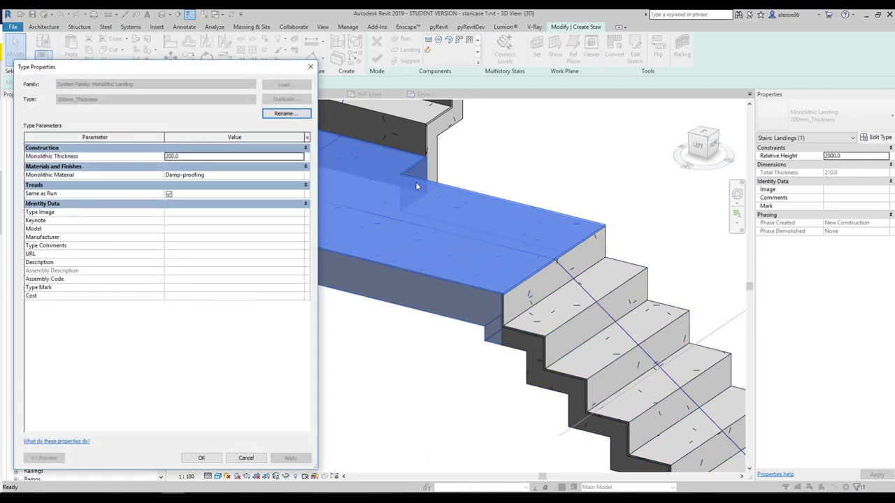
click(168, 194)
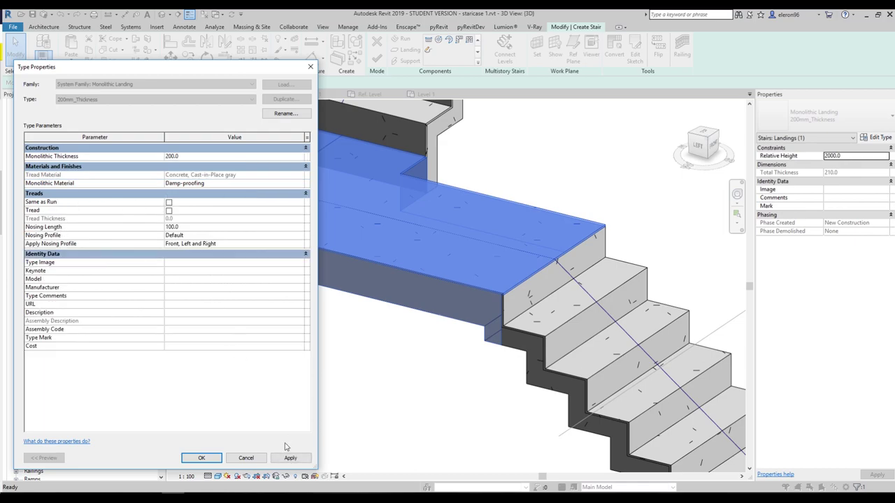
click(291, 458)
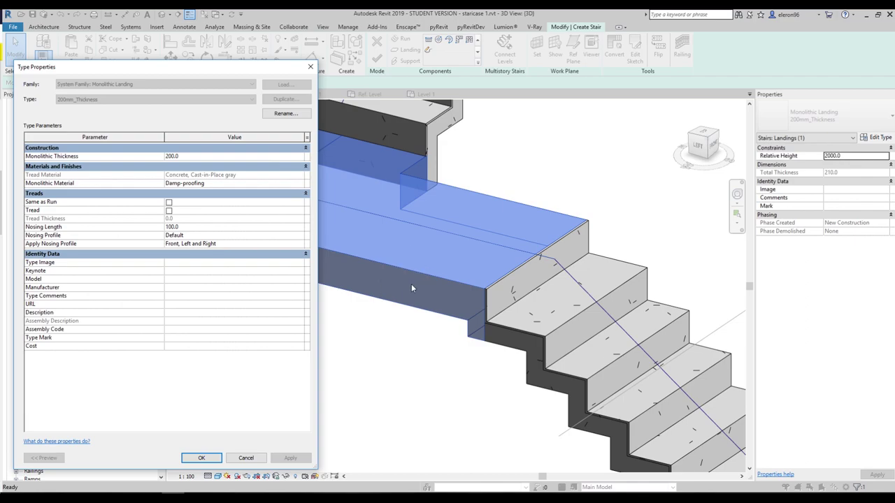
Set the landing type's Monolithic Thickness to 500 and apply the change
click(203, 161)
text(500)
click(290, 458)
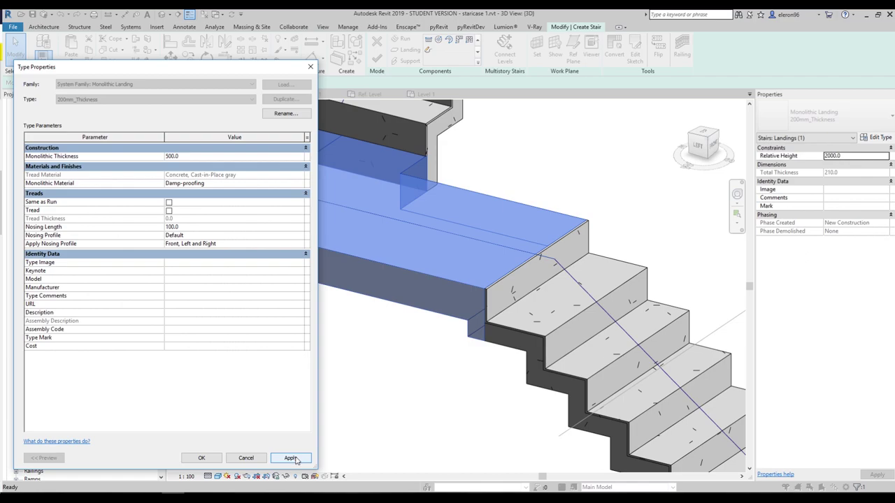
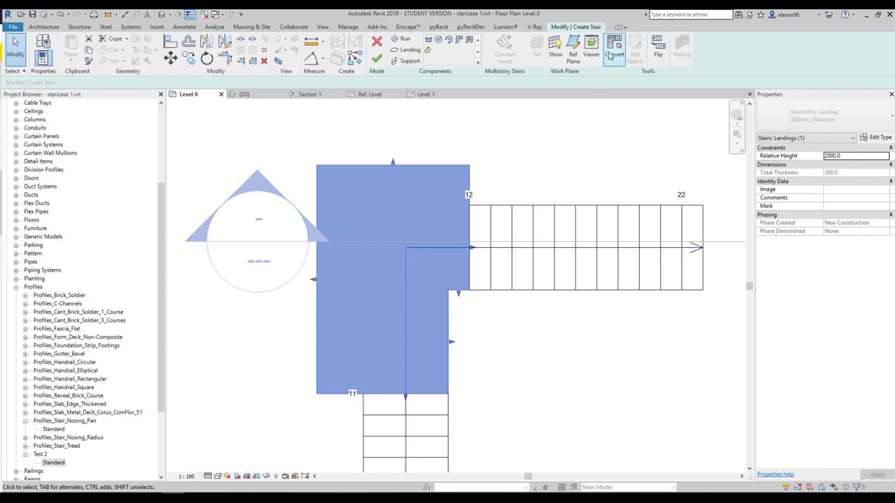
Convert the landing to a custom sketch-based component in the Level 0 plan and open its sketch for editing
click(618, 52)
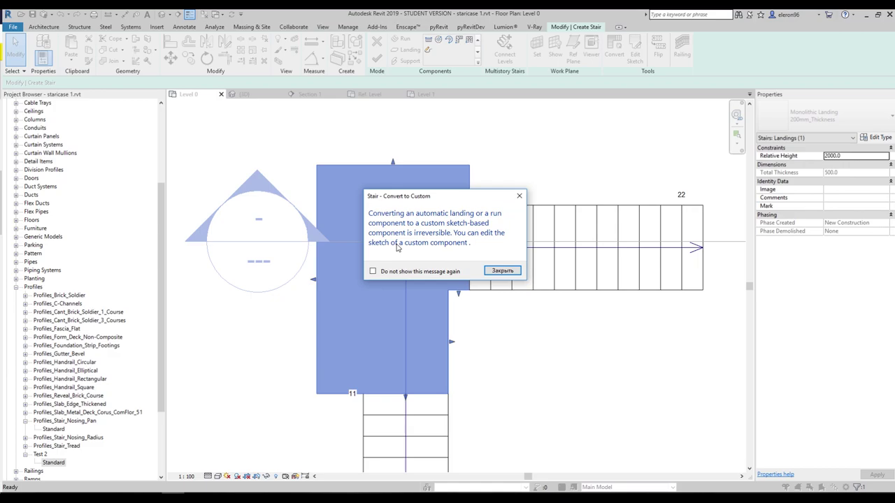
click(501, 270)
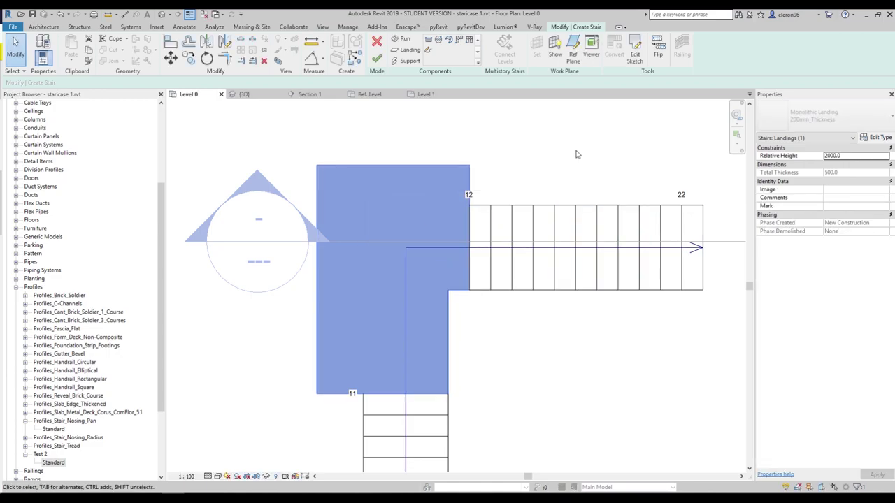
click(635, 57)
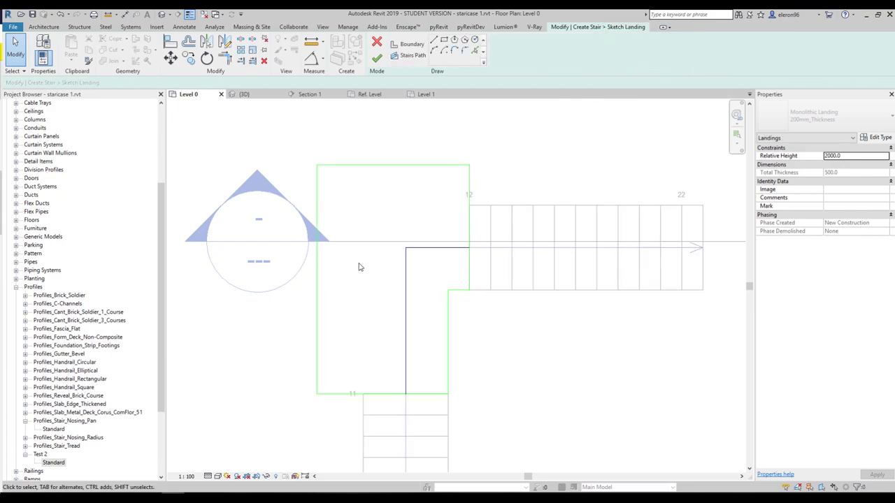
Round the landing boundary's outer corner with a 1000 mm fillet arc and finish the landing sketch
click(316, 287)
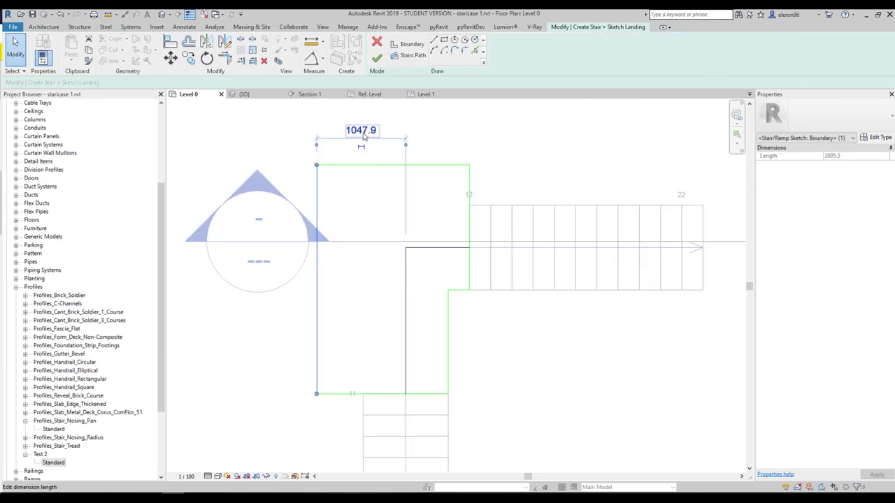
click(258, 140)
click(465, 50)
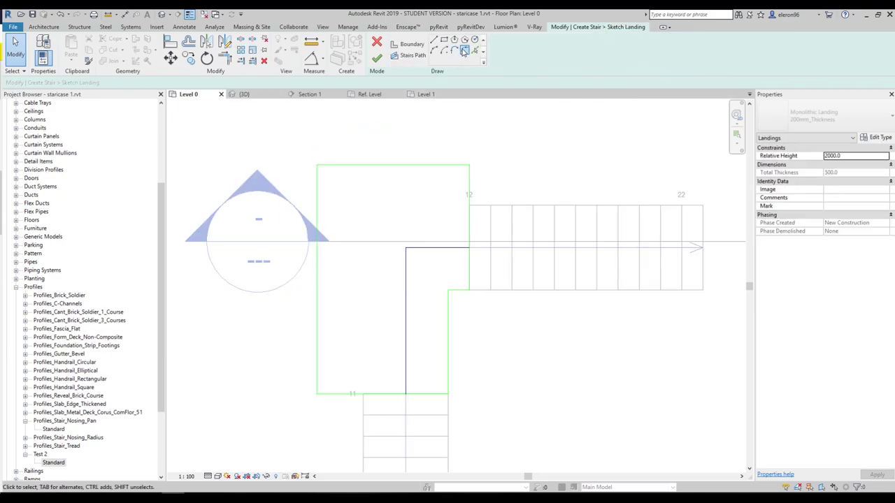
click(321, 255)
click(365, 166)
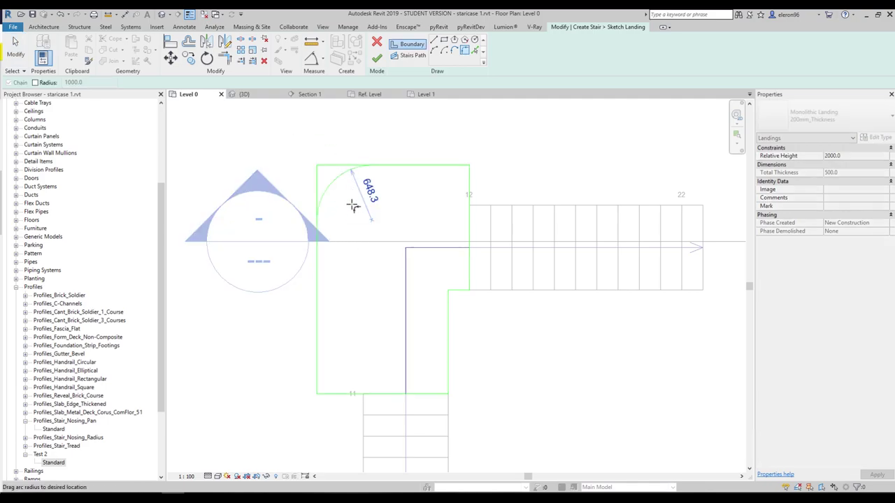
click(341, 188)
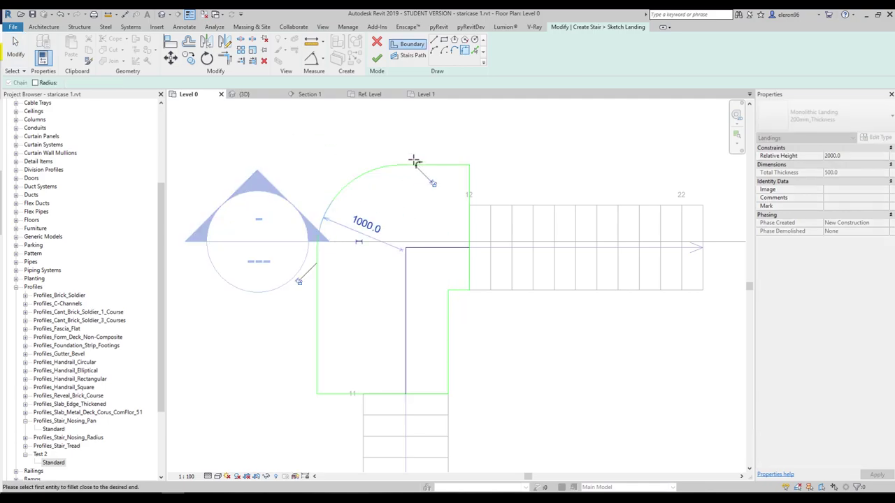
click(376, 58)
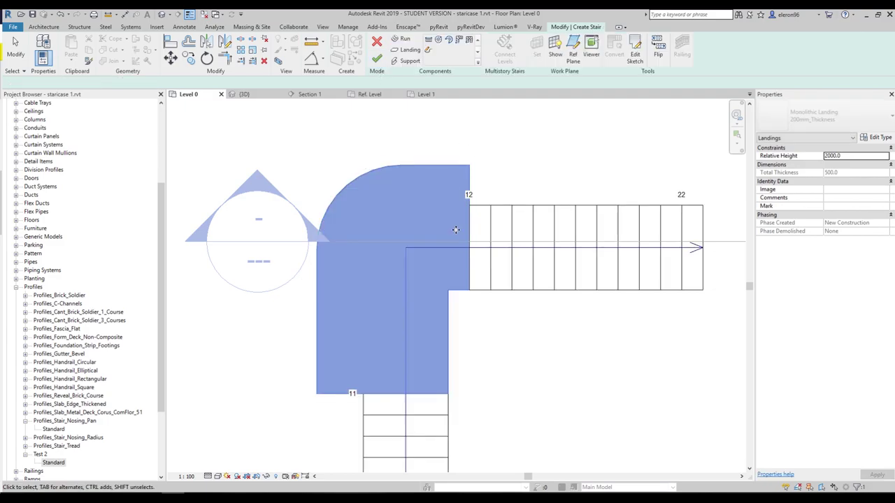
click(425, 232)
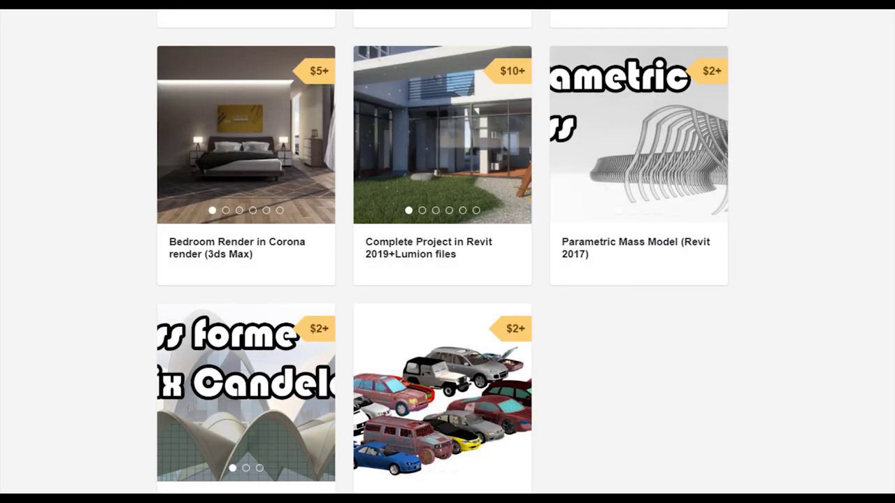
Switch to the creator's online store page and look through the listed models and project files
scroll(474, 488, up, 8)
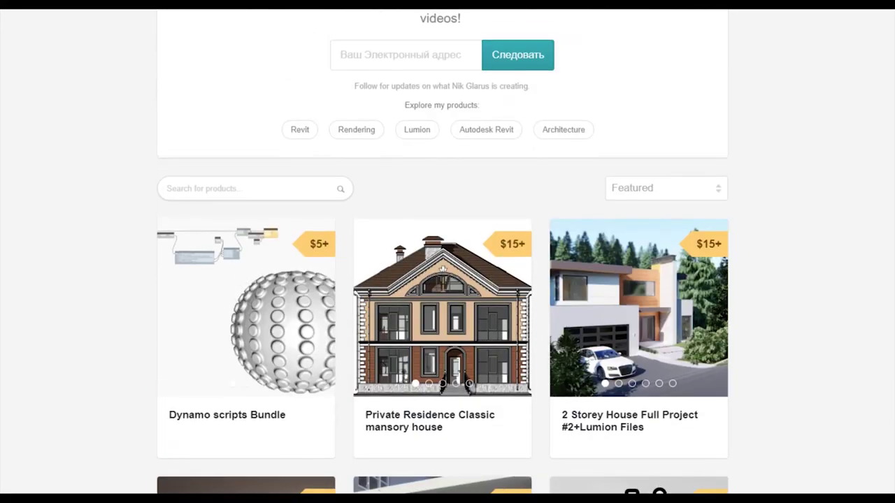
scroll(475, 487, down, 2)
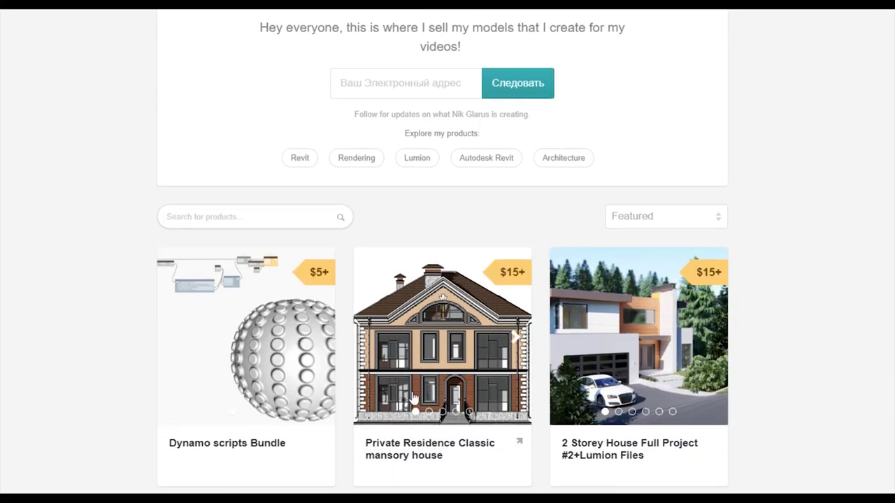
scroll(444, 360, down, 3)
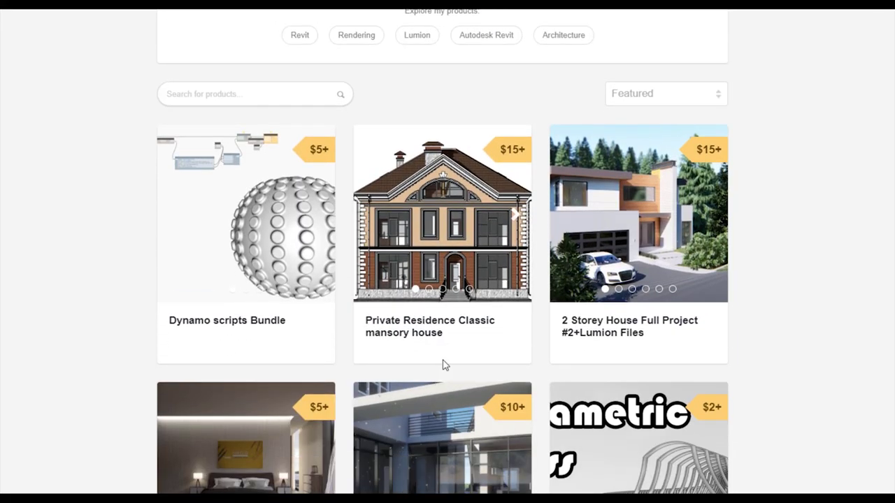
scroll(445, 355, up, 2)
scroll(798, 338, up, 2)
scroll(797, 337, up, 2)
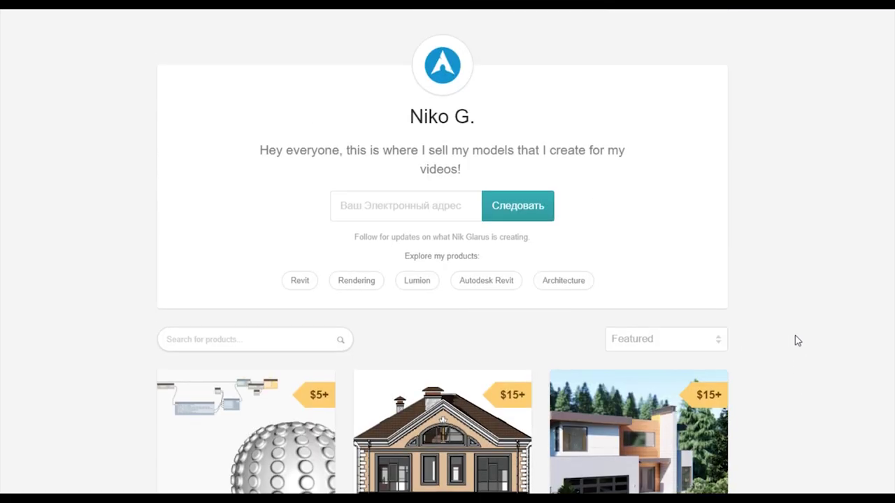
scroll(792, 343, down, 3)
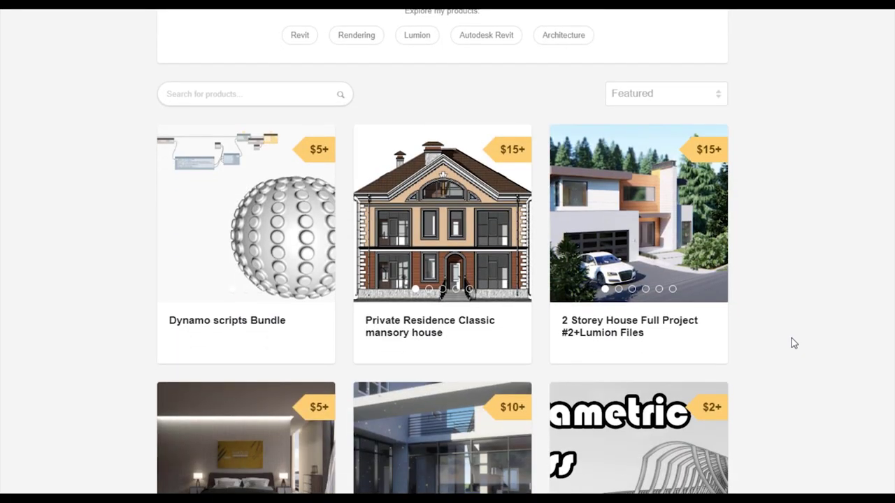
scroll(795, 343, down, 2)
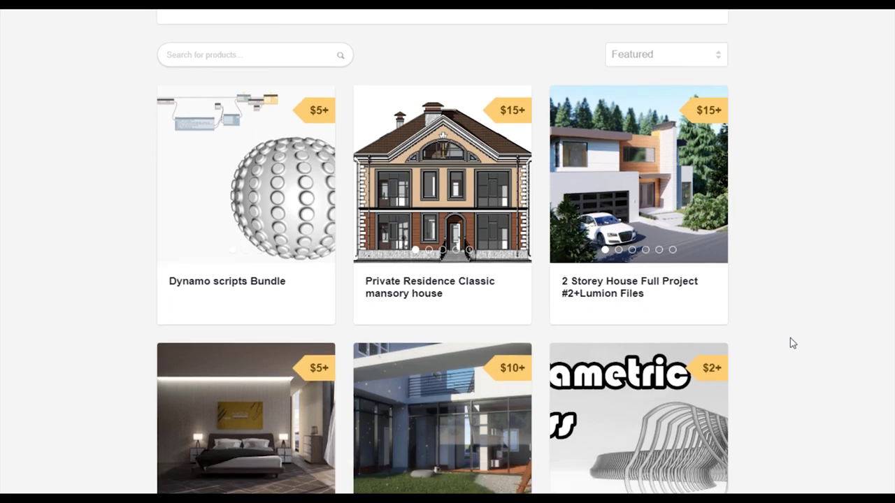